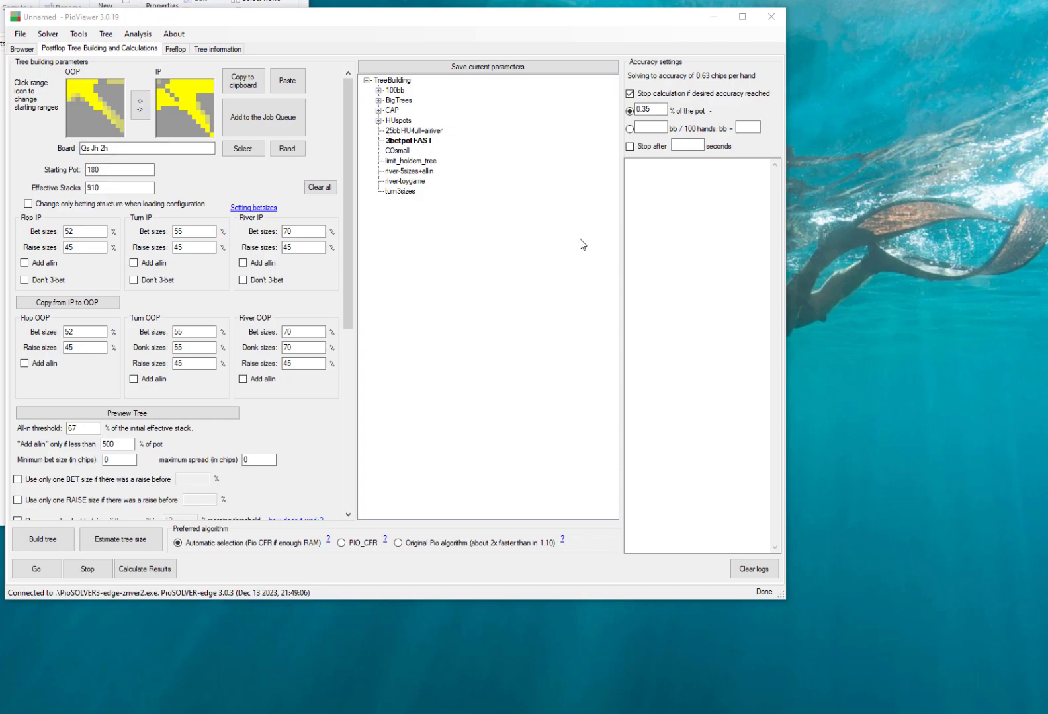
Step: Build the 3betpotFAST tree for Qs Jh 2h, replacing the old tree, and solve to 0.2611% exploitability
click(419, 142)
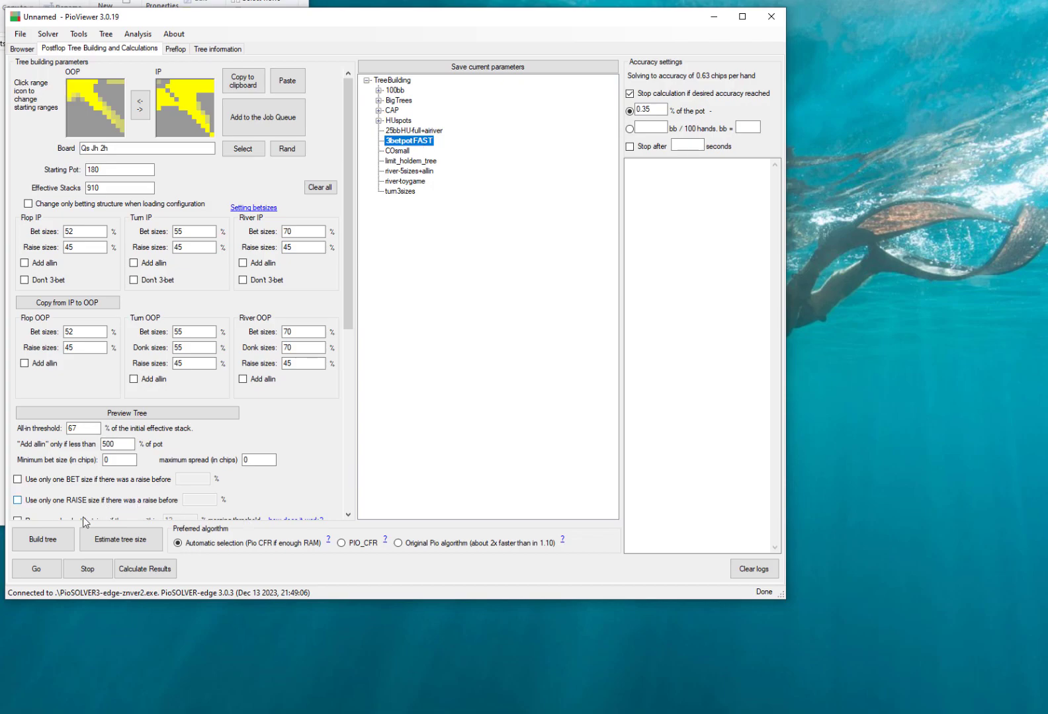
click(66, 539)
click(446, 375)
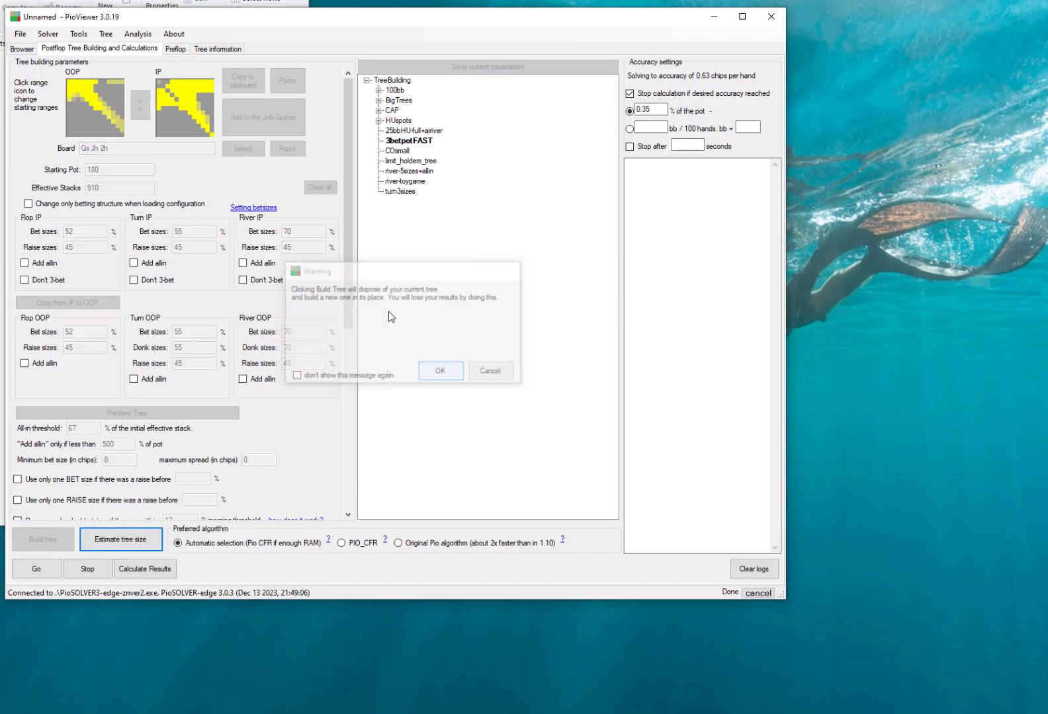
click(39, 569)
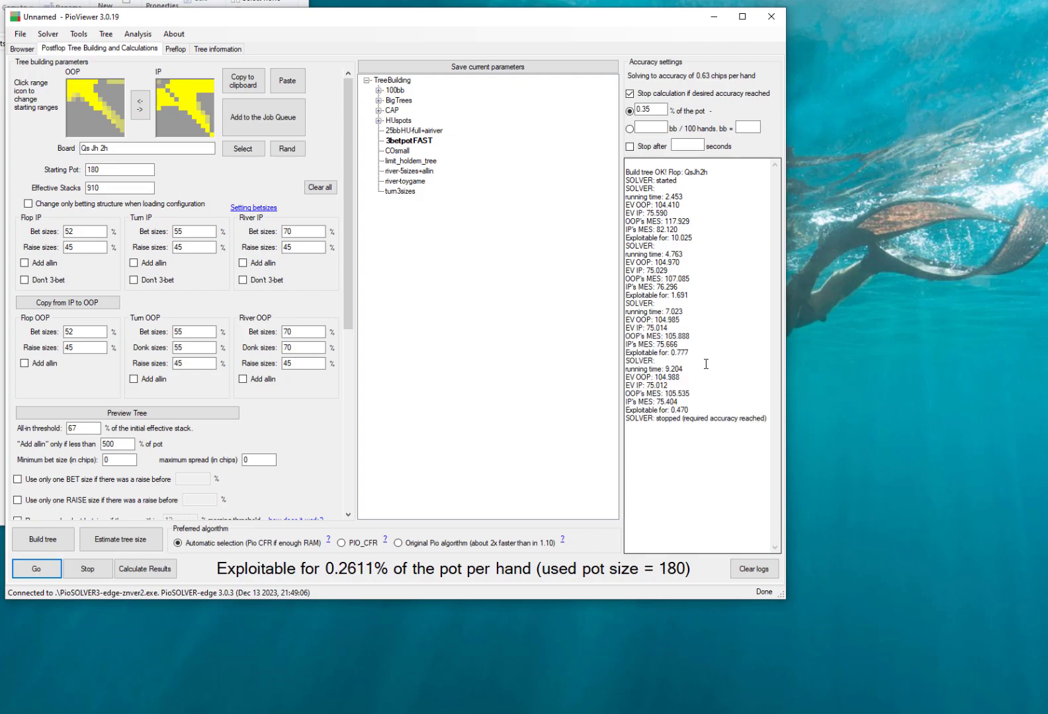
Step: Show OOP's flop root strategy, then IP's reply to BET 94: call 63.33%, fold 36.12%
click(28, 49)
click(760, 236)
mouse_move(664, 152)
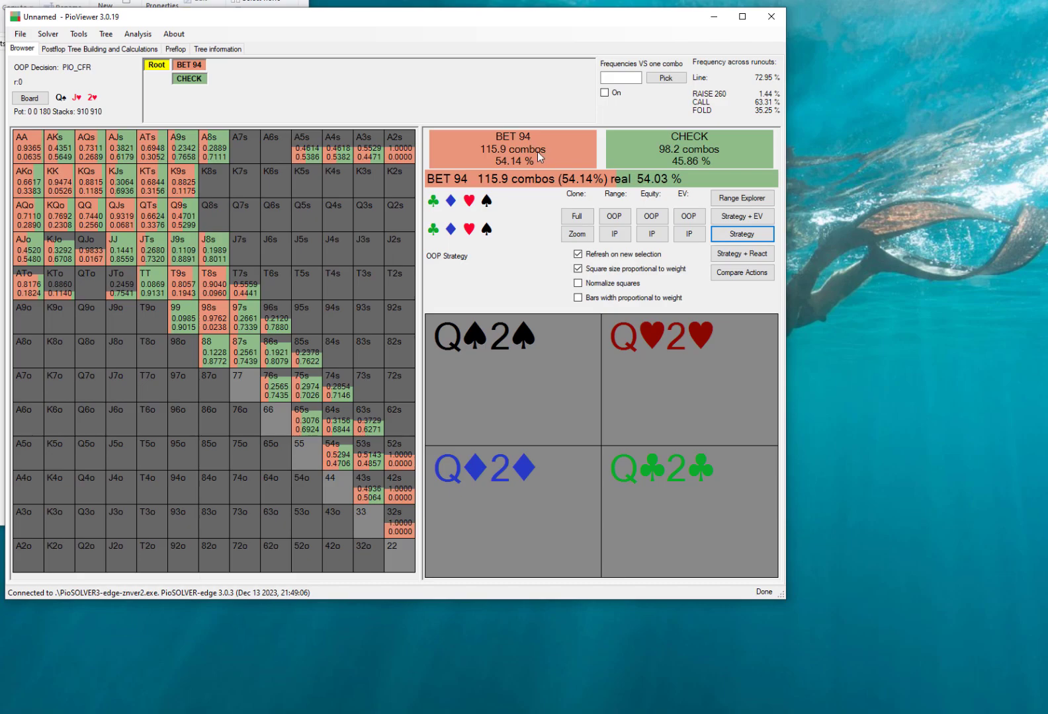
click(154, 65)
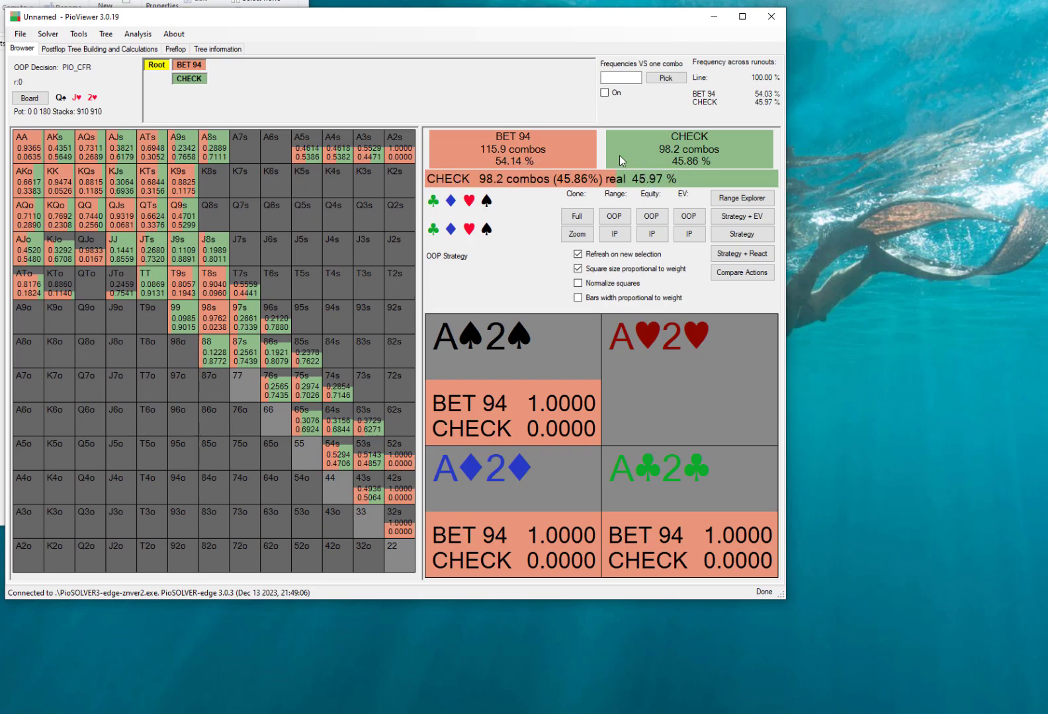
click(197, 67)
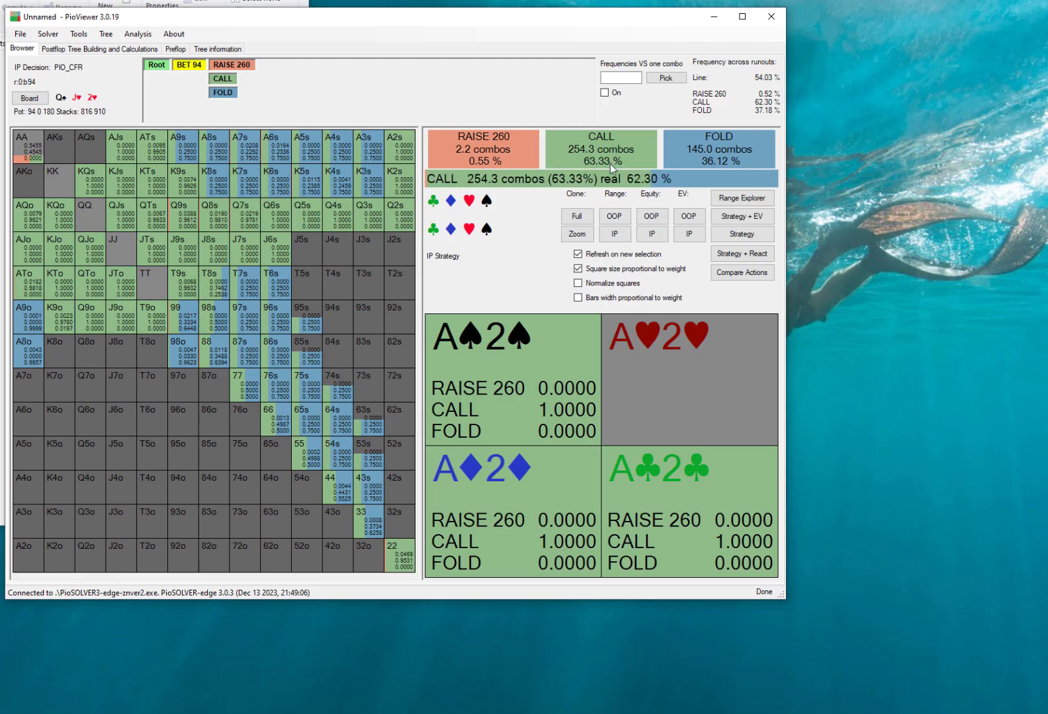
Step: Follow bet-call to the 2♣ turn, alternating with the root and ending there (BET 94 54.14%)
click(223, 86)
click(254, 69)
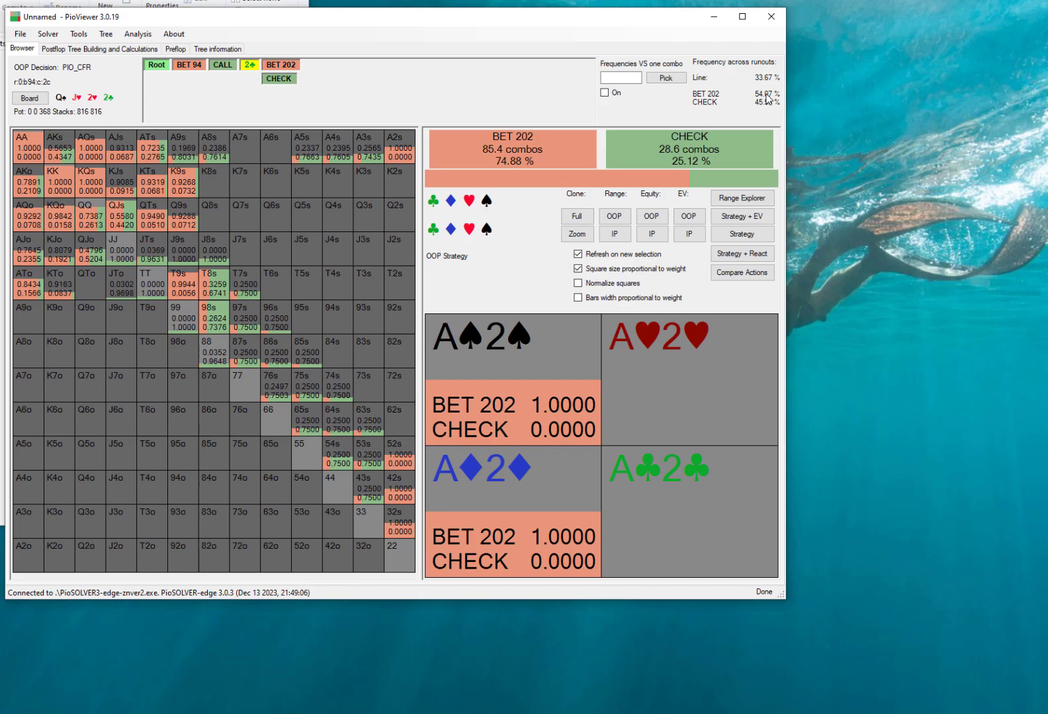
click(157, 65)
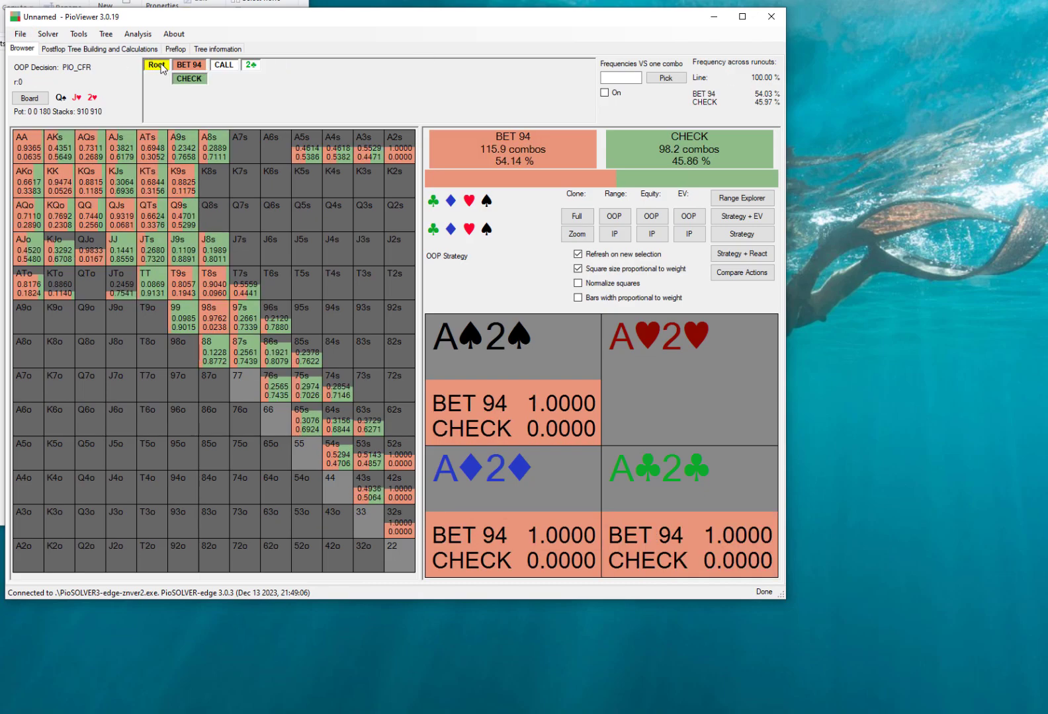
click(252, 65)
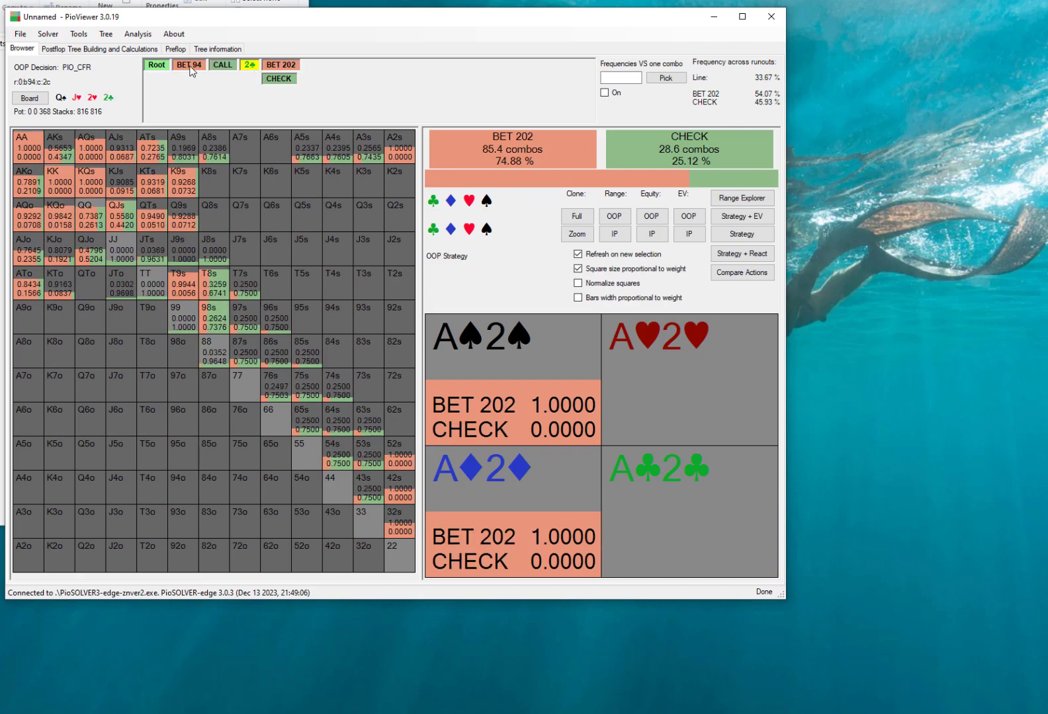
click(159, 67)
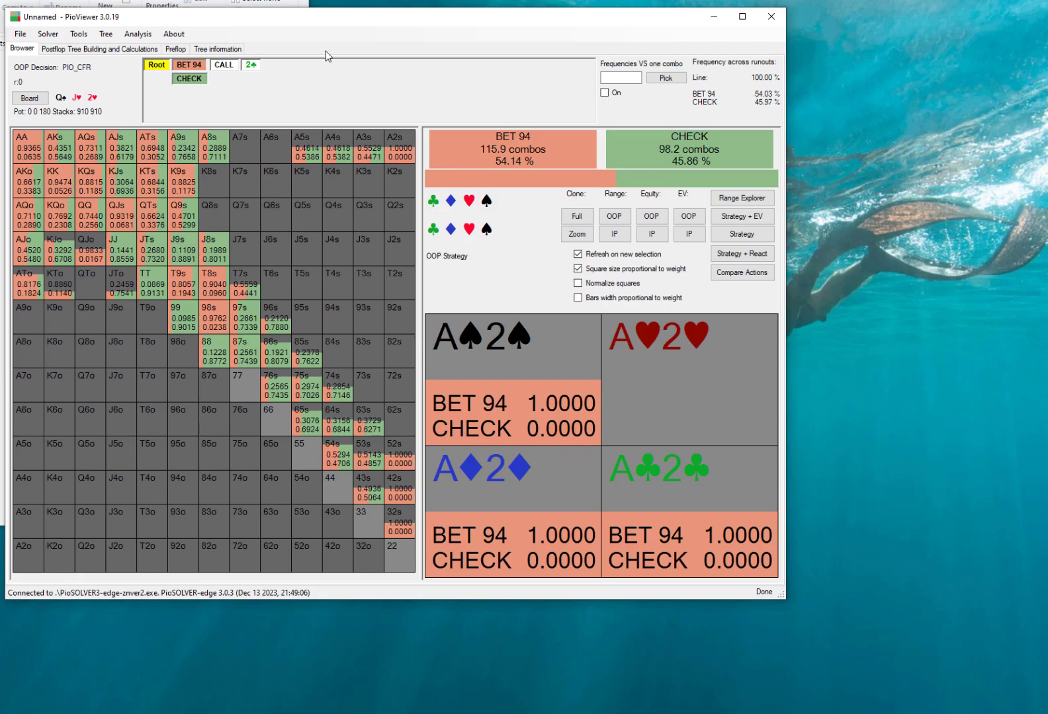
click(251, 65)
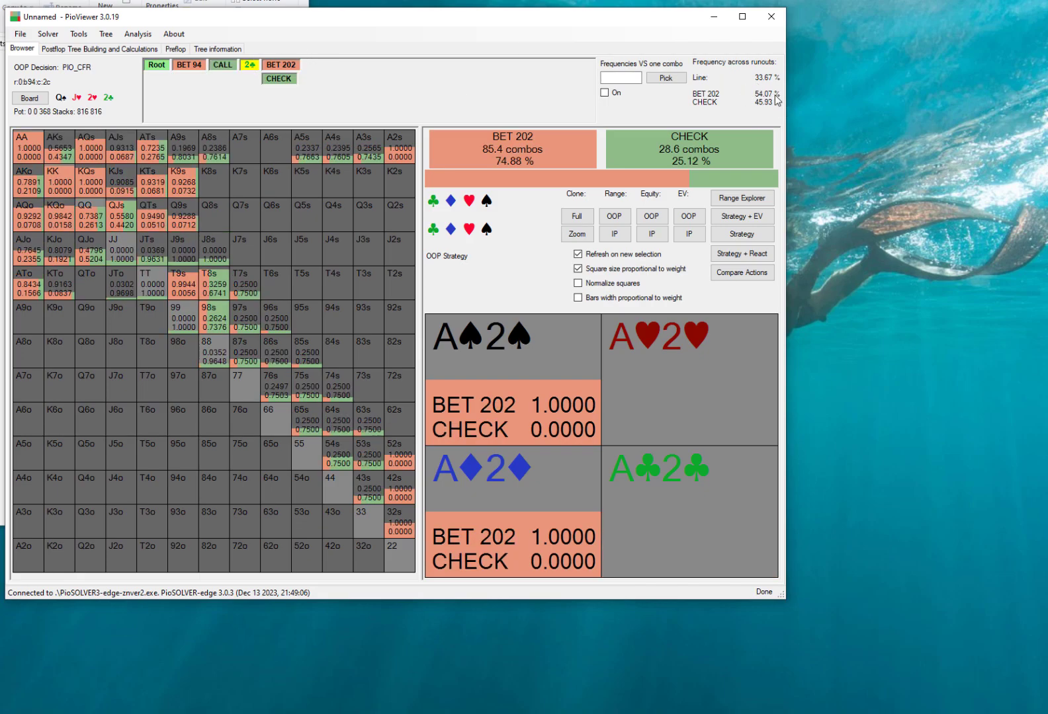
click(161, 66)
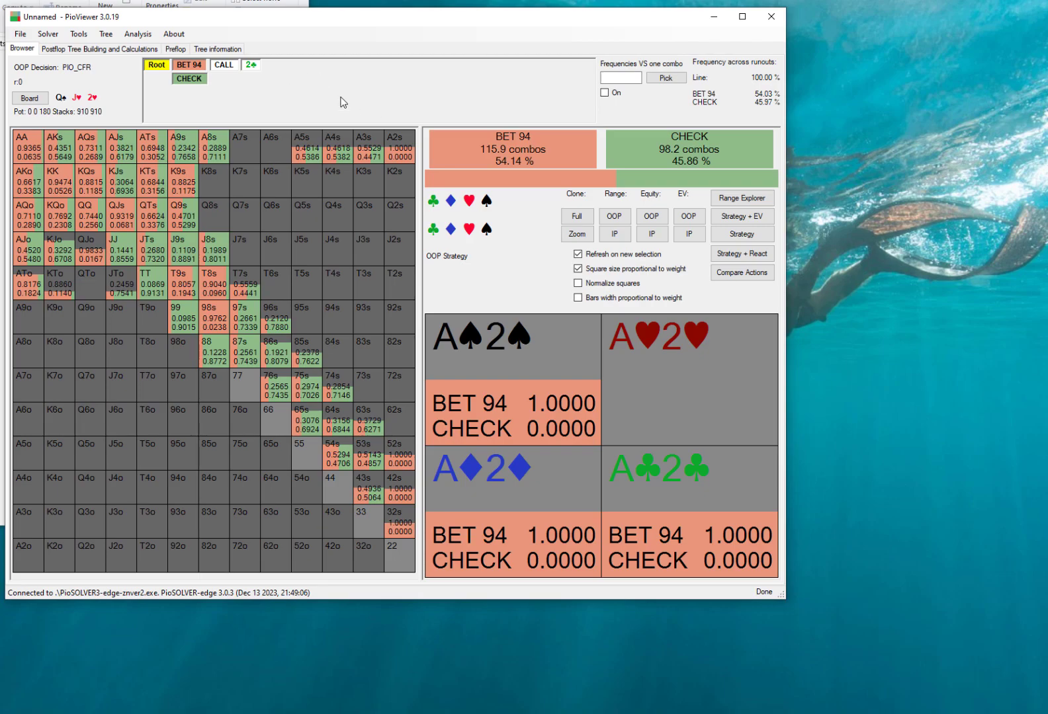
click(252, 65)
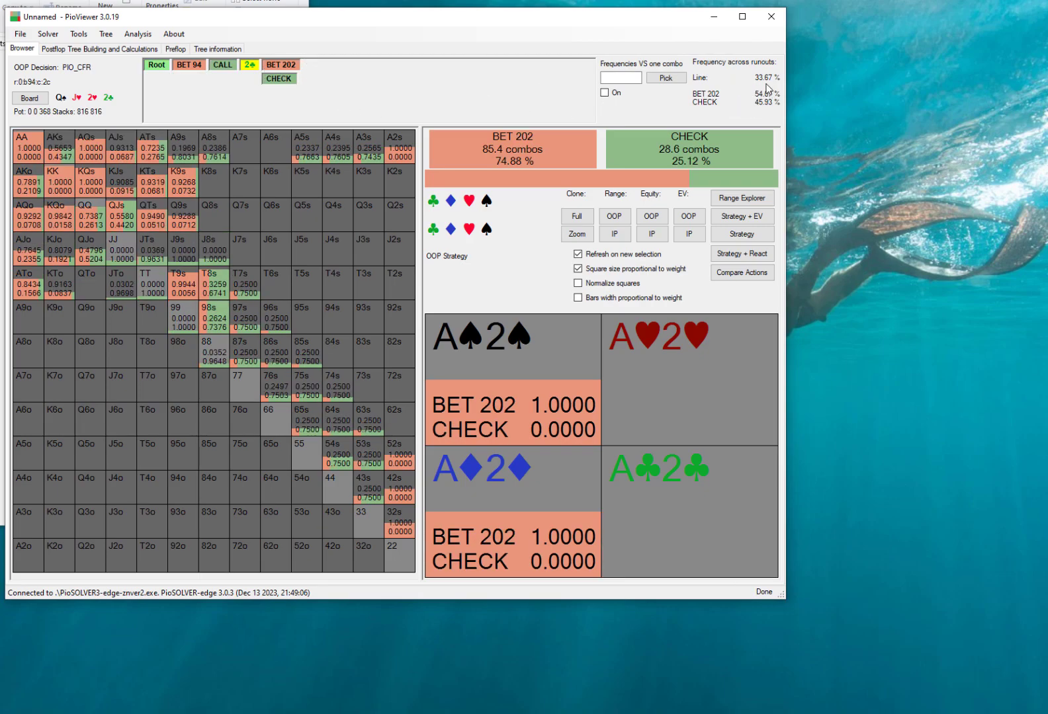
click(157, 66)
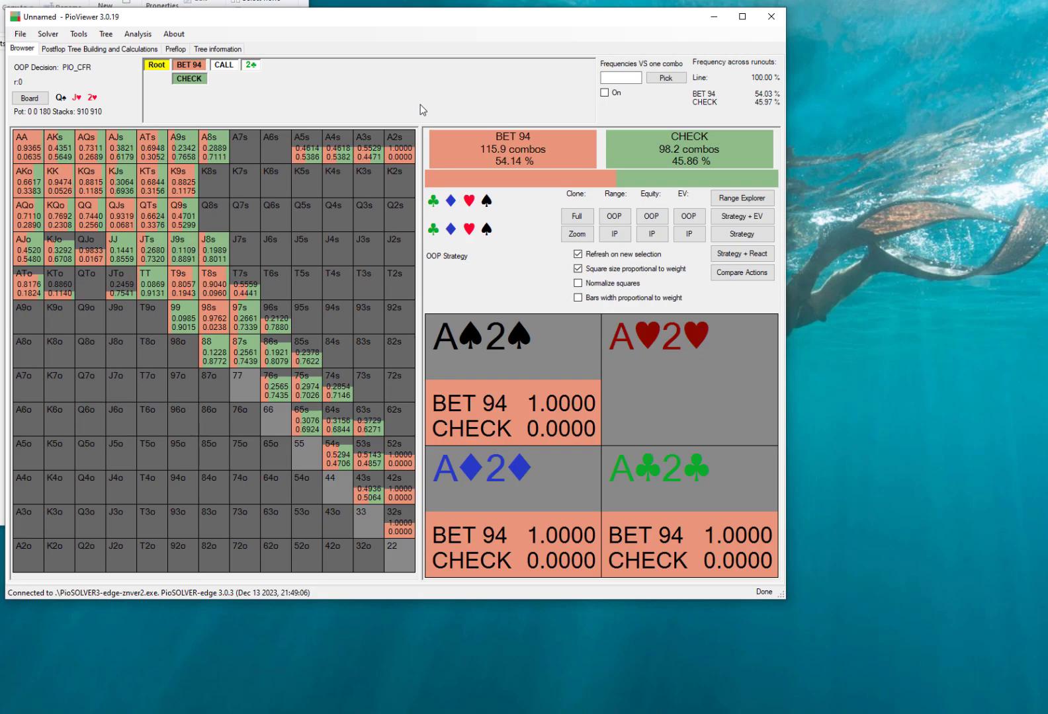
Step: Use Tree > Adjust incentives in current line on the root, where BET 94 is 54%
click(105, 35)
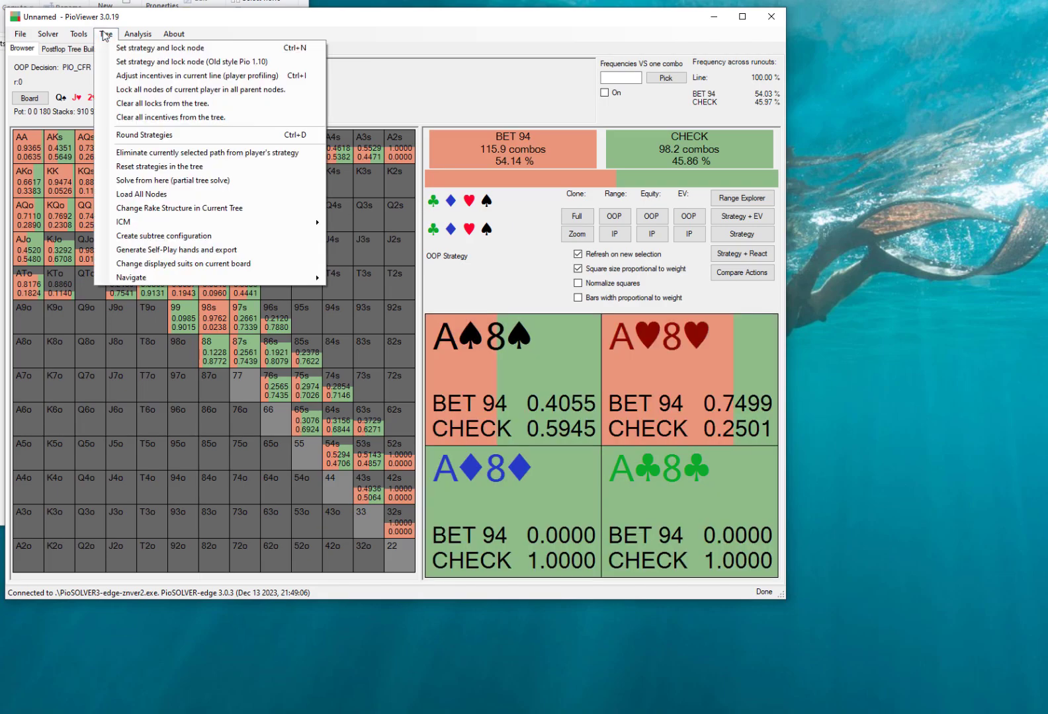
click(143, 76)
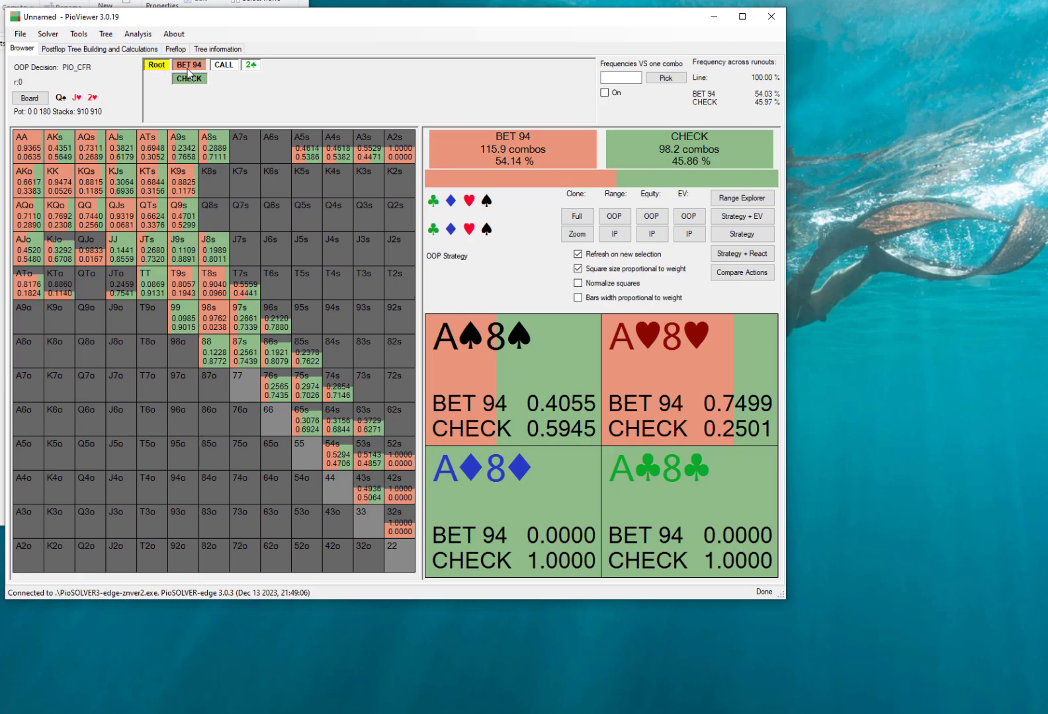
click(102, 37)
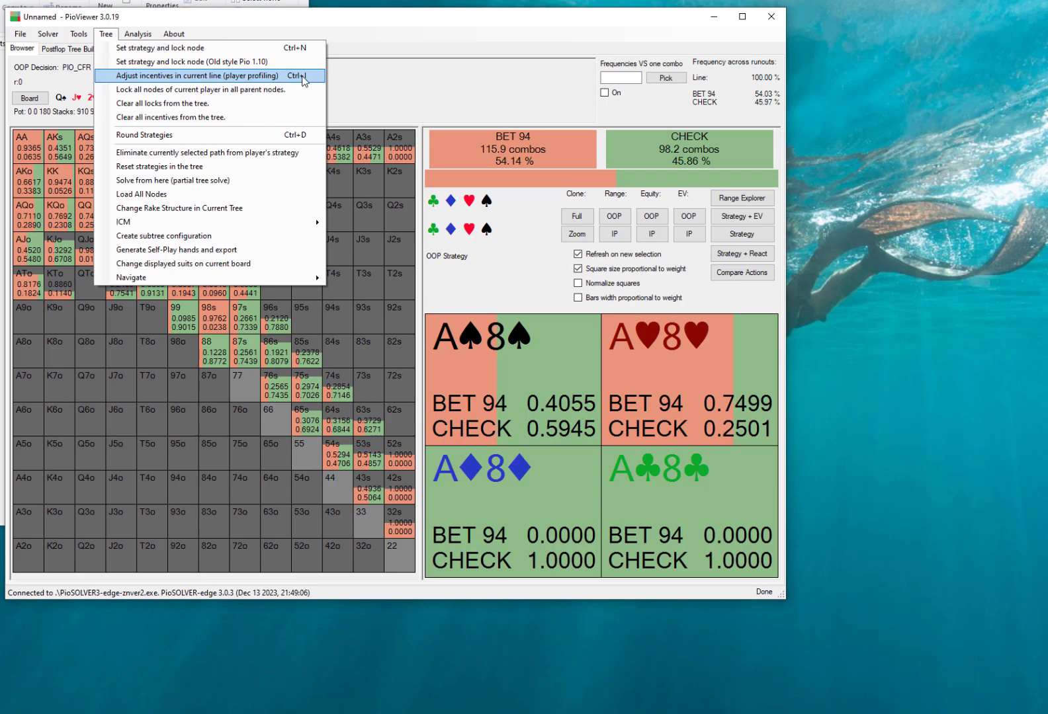
Step: Enter an incentive of 5 for B 94 in the root line and apply it
click(265, 80)
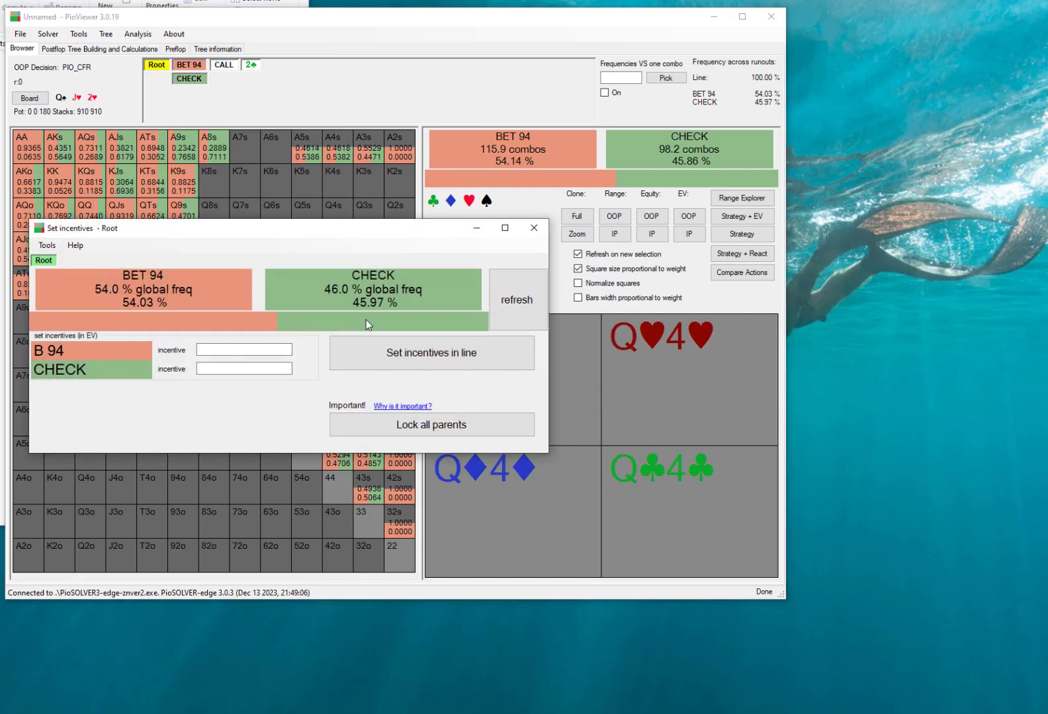
mouse_move(368, 325)
drag(264, 235, 482, 215)
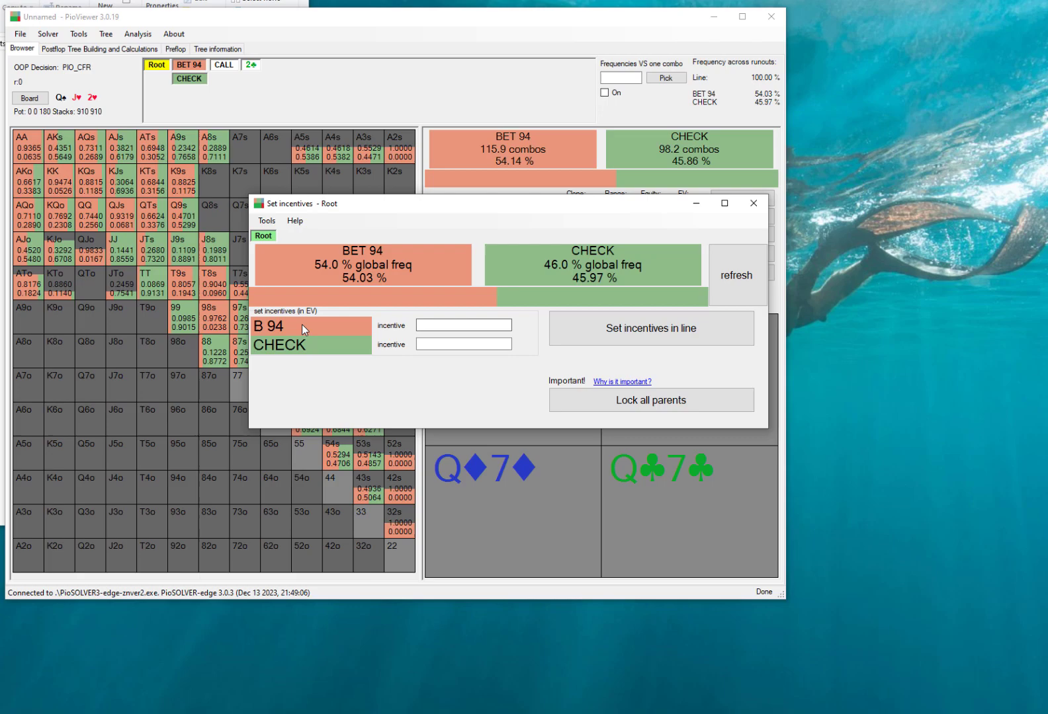
click(478, 324)
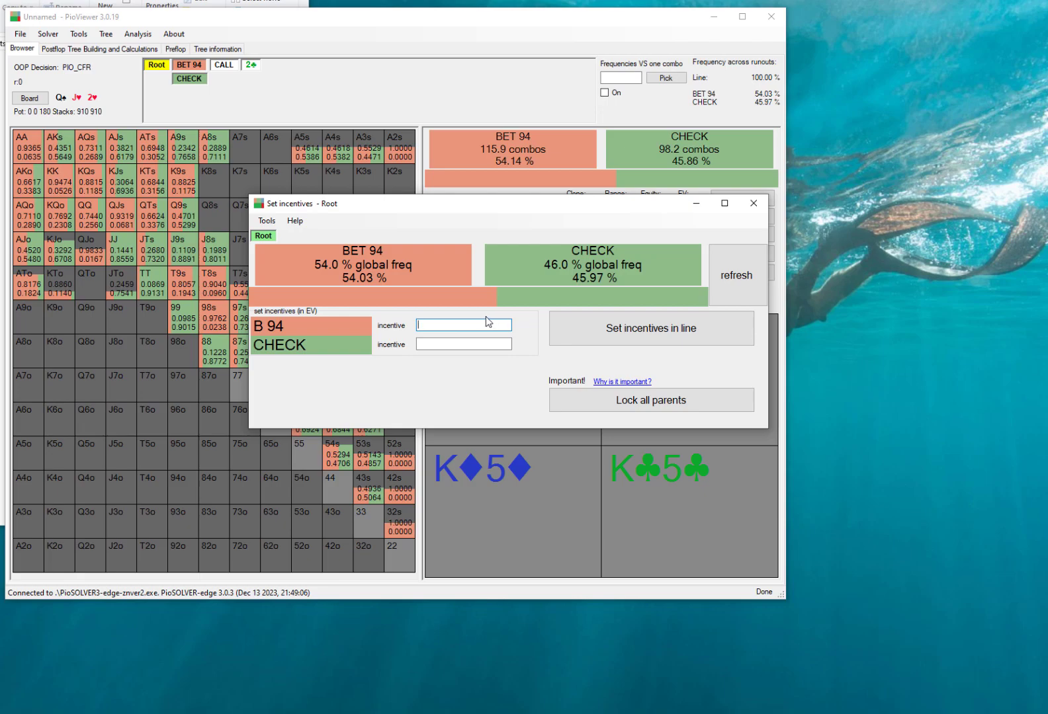
text(5)
click(685, 329)
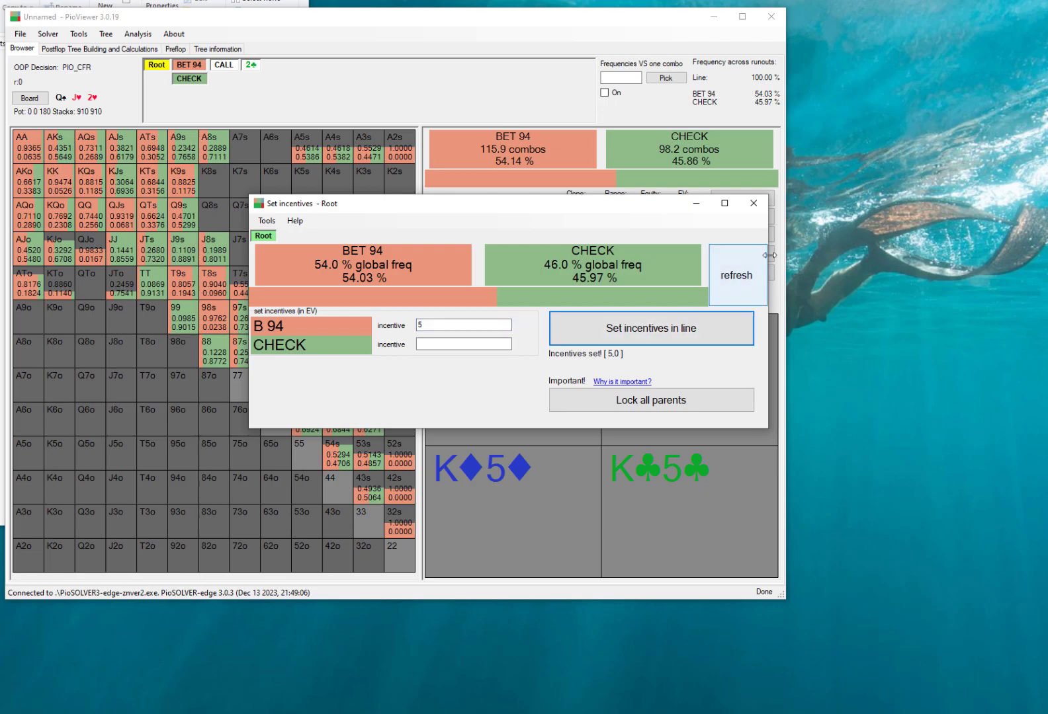
Step: Re-solve the tree with the incentive, raising root BET 94 to 79.33%
click(761, 205)
click(117, 48)
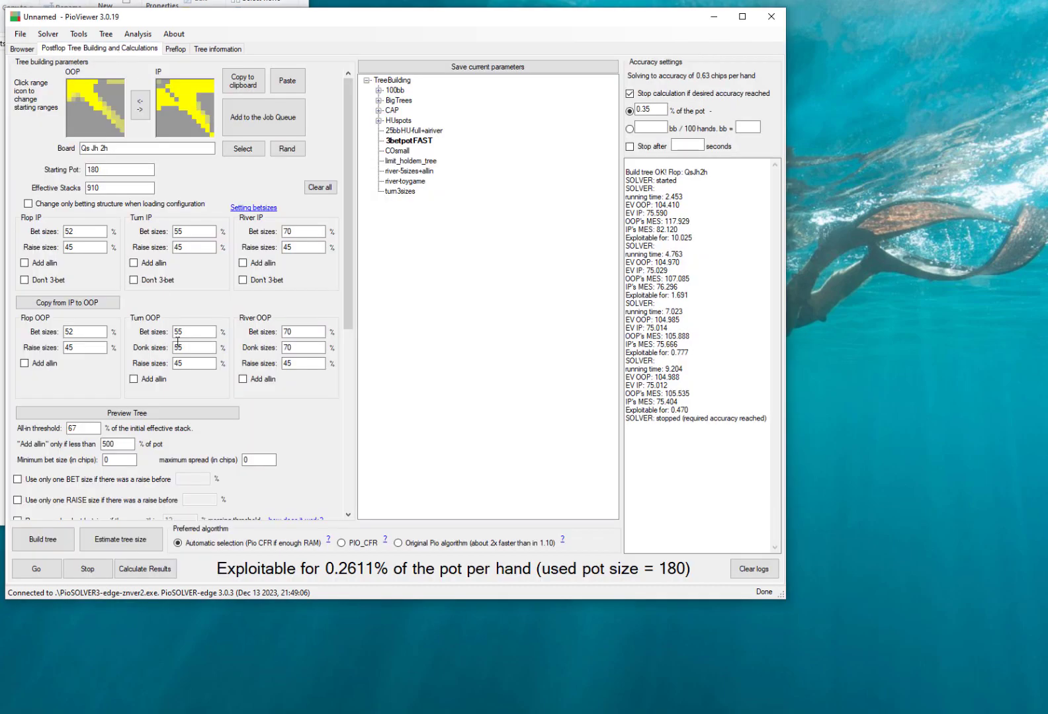
click(38, 571)
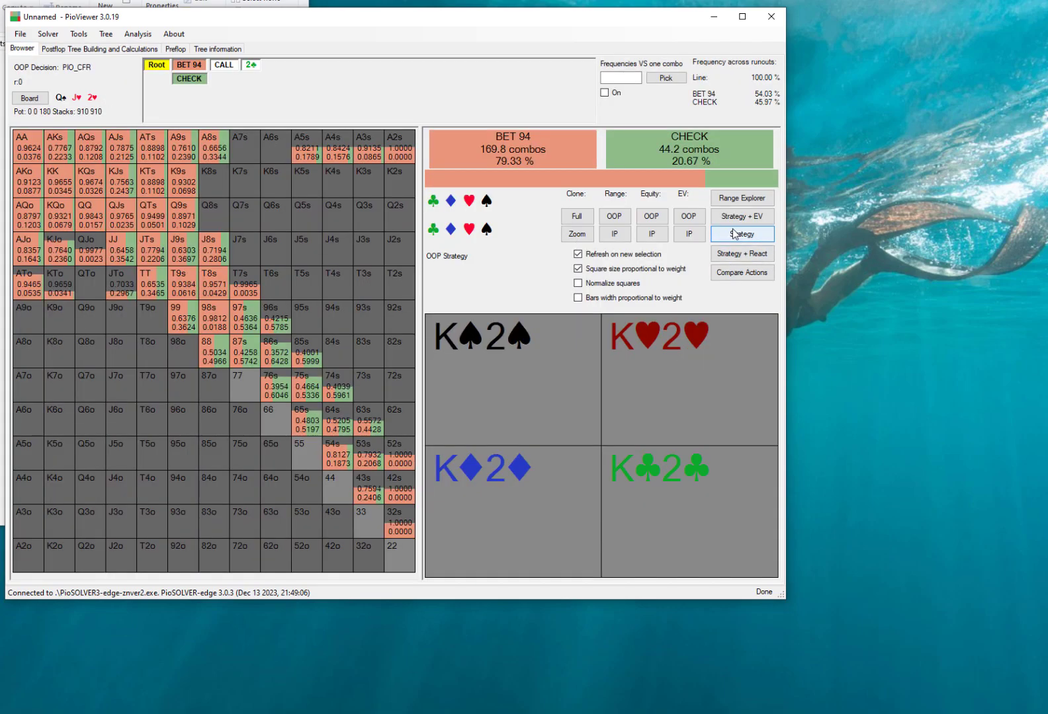
Step: Change the B 94 incentive in the root line to 3 and apply it
mouse_move(476, 164)
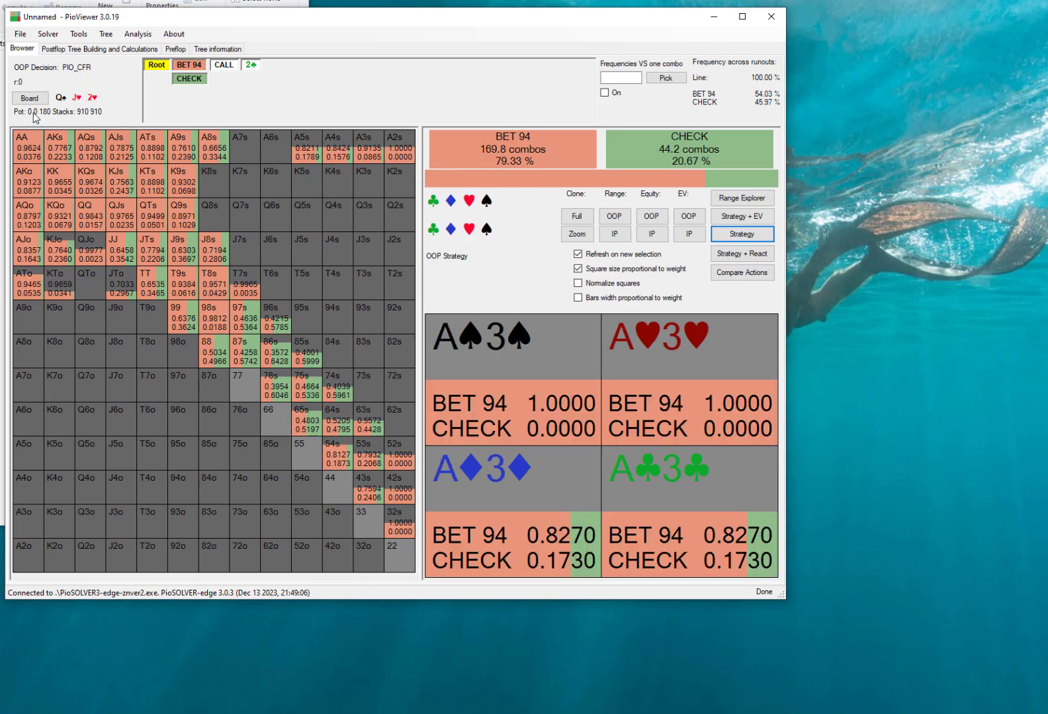
mouse_move(525, 150)
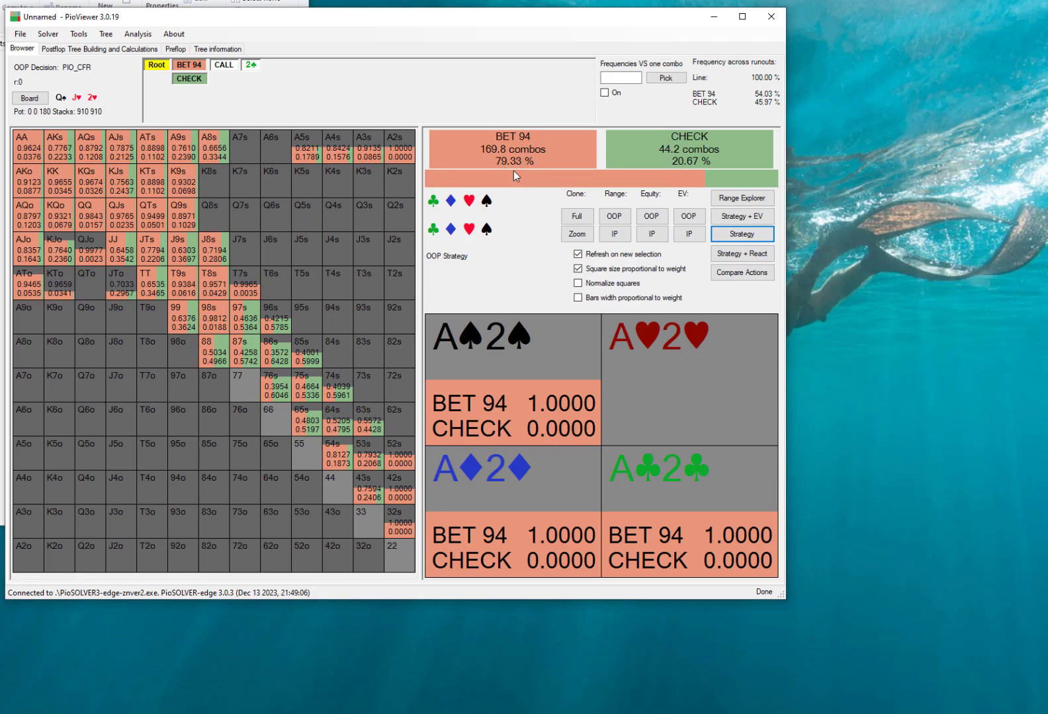
click(513, 170)
drag(463, 325, 402, 318)
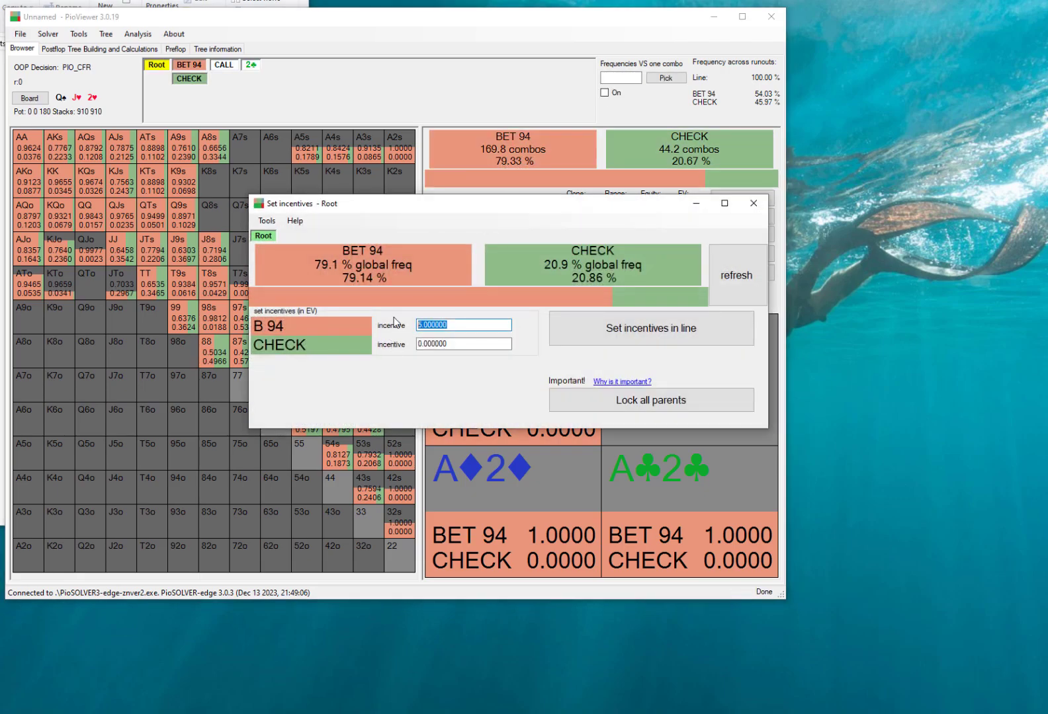
text(3)
click(681, 324)
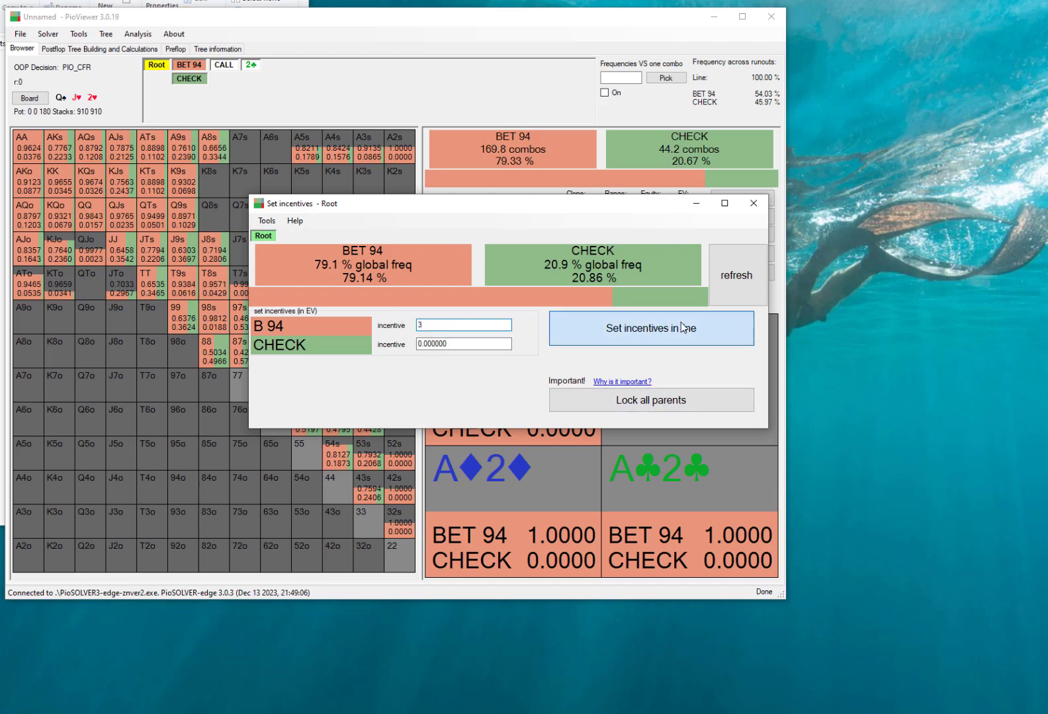
Step: Briefly re-run the solver and return to OOP's root strategy in the browser
click(752, 204)
click(99, 49)
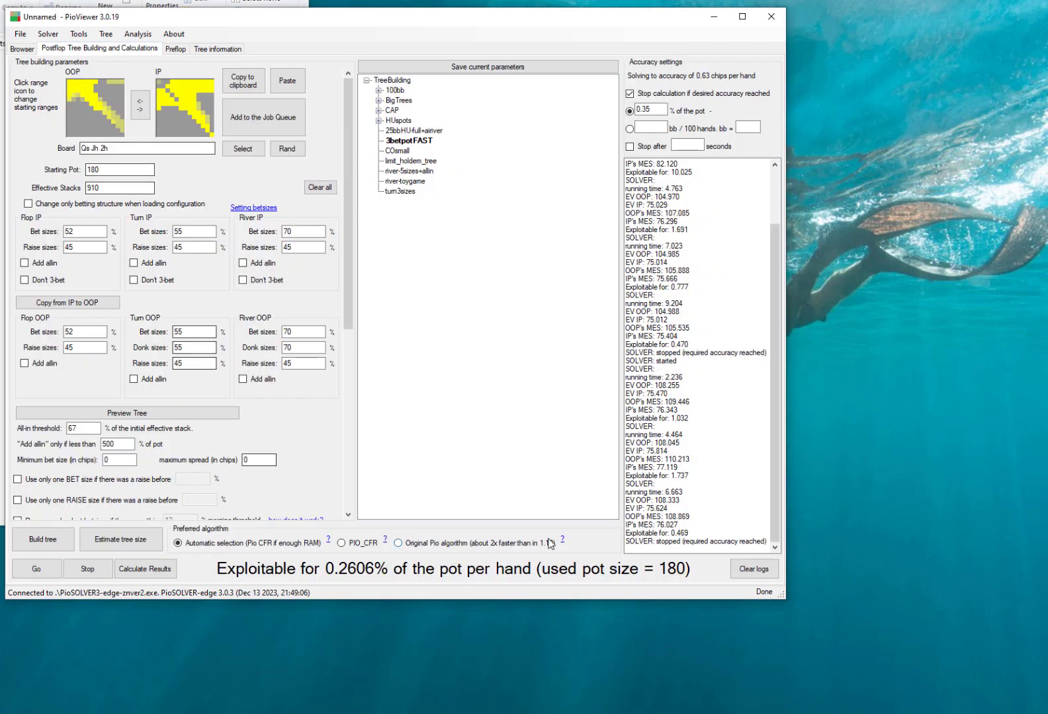
click(37, 566)
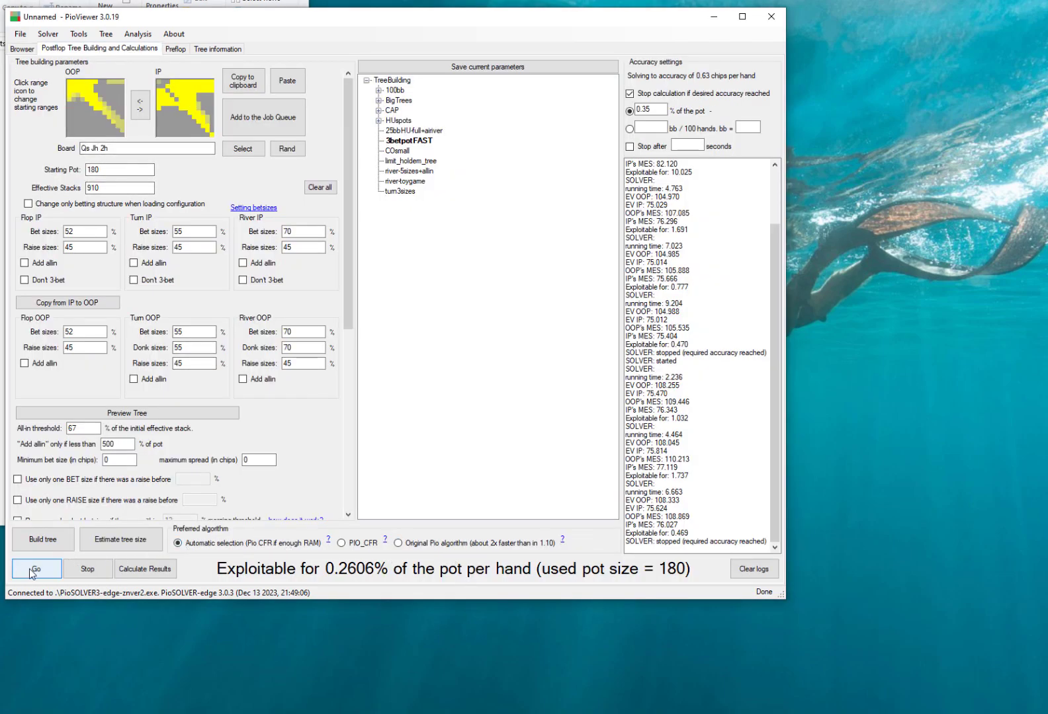
click(99, 569)
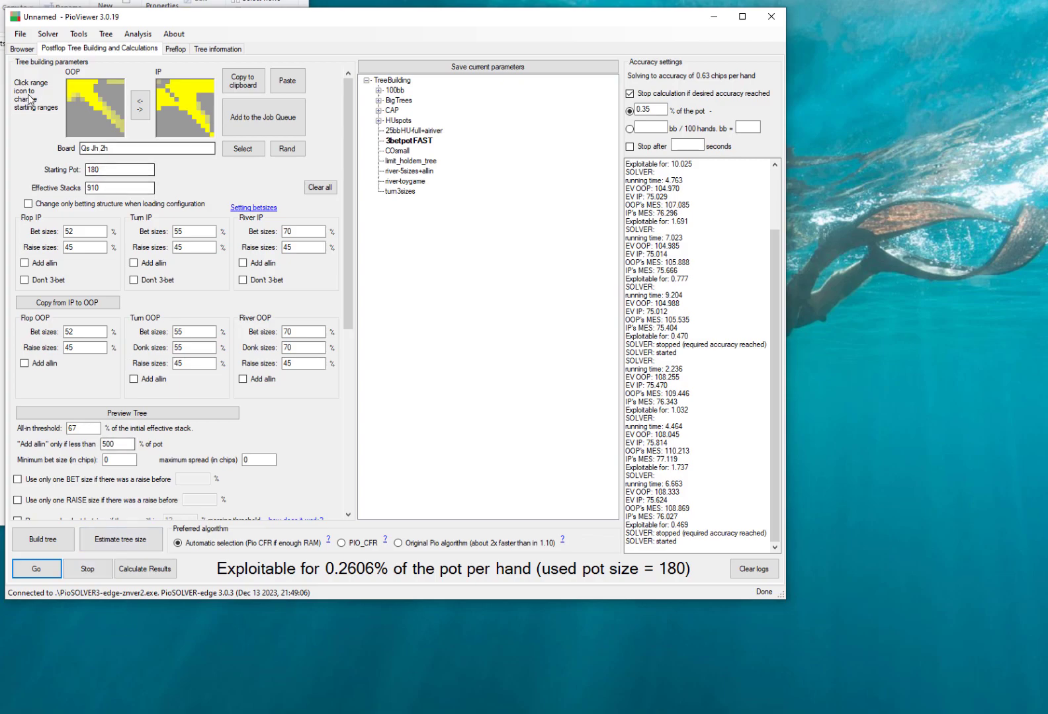
click(22, 49)
click(749, 236)
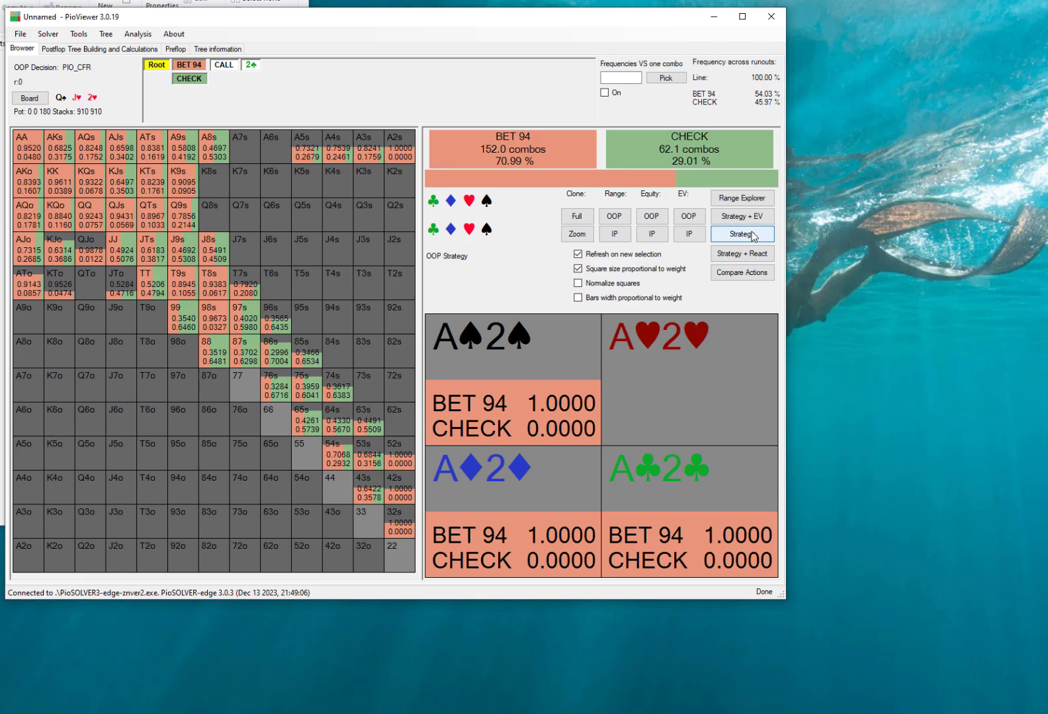
Step: Lower the B 94 incentive from 3 to 2 with Ctrl+I and apply it
key(ctrl+i)
drag(510, 325, 357, 323)
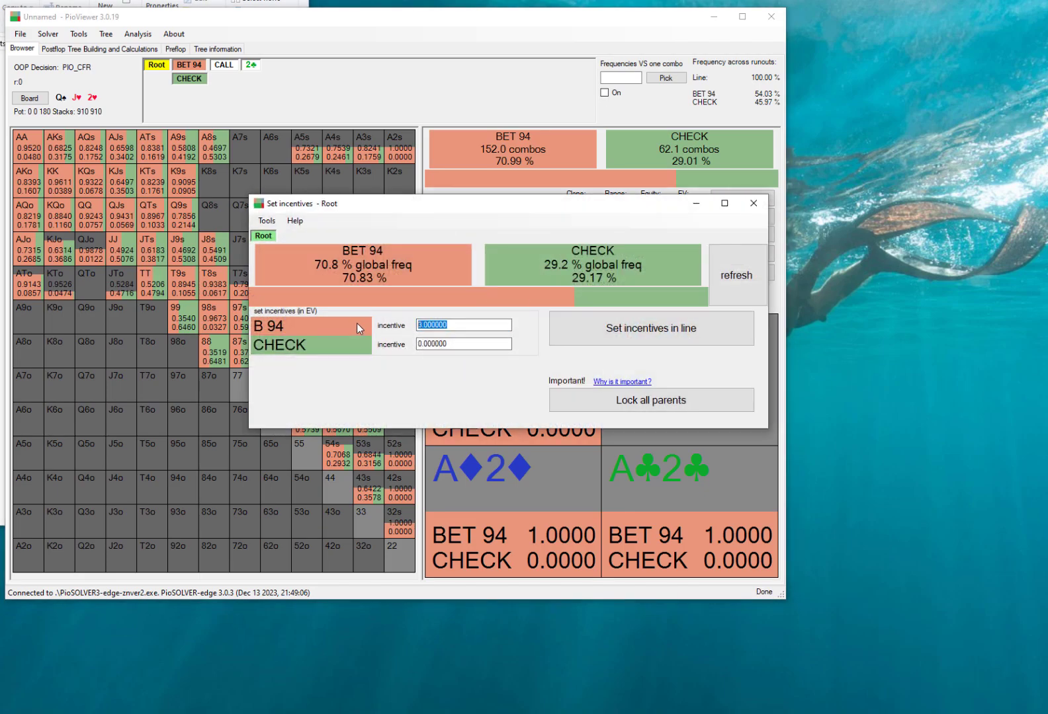
text(2)
click(665, 339)
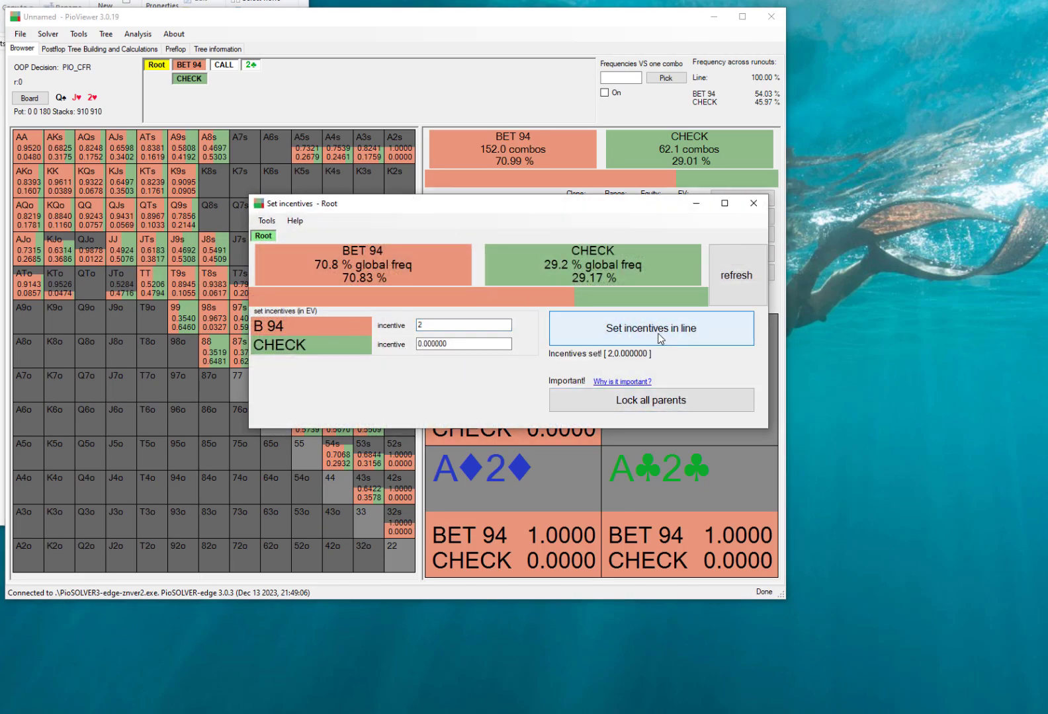
Step: Re-solve with the 2.0 incentive so root BET 94 becomes 66.44%
click(753, 203)
click(84, 50)
click(36, 569)
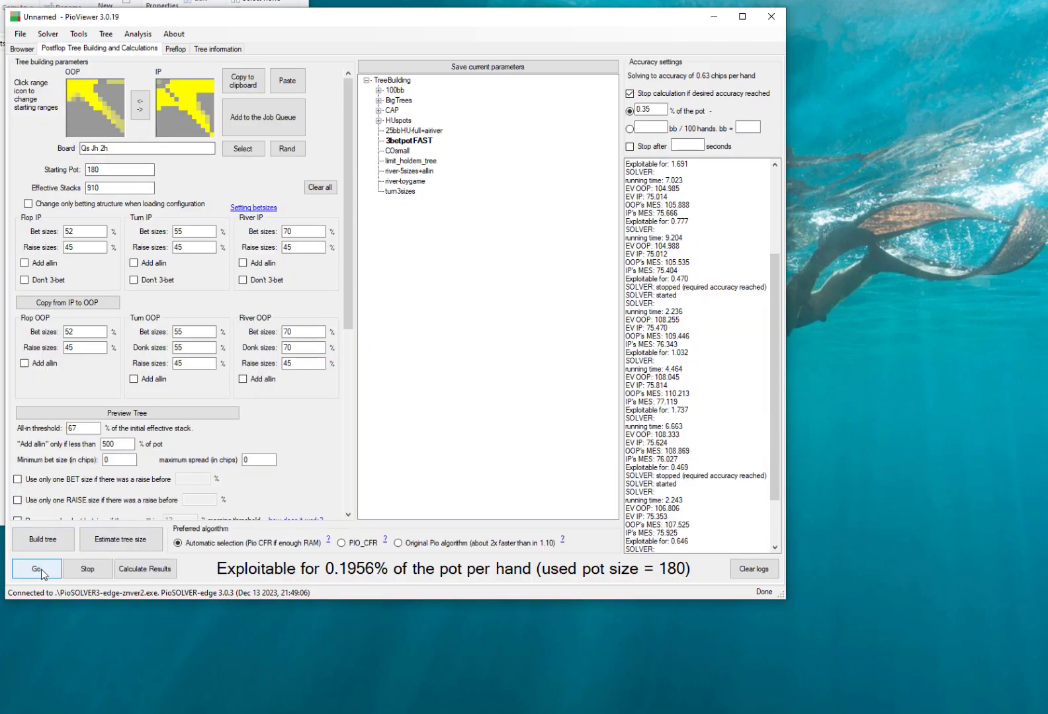
click(90, 570)
click(20, 50)
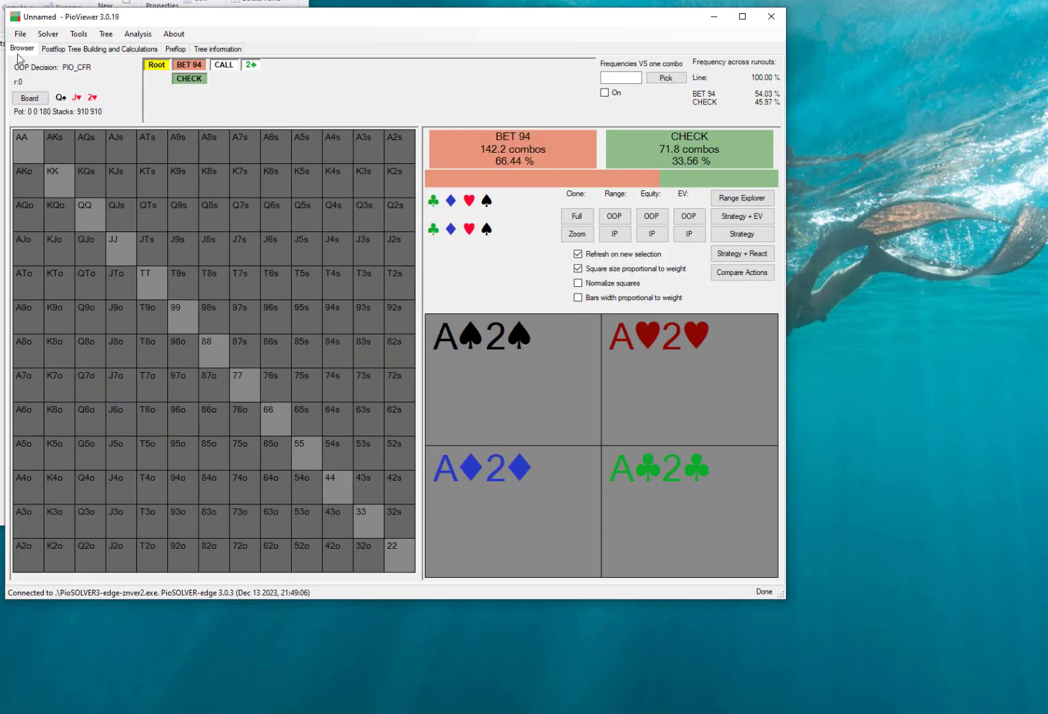
Step: Read OOP's root frequencies: BET 94 66.44% (real 66.28%), CHECK 33.56%, A2s always betting
click(741, 234)
mouse_move(522, 160)
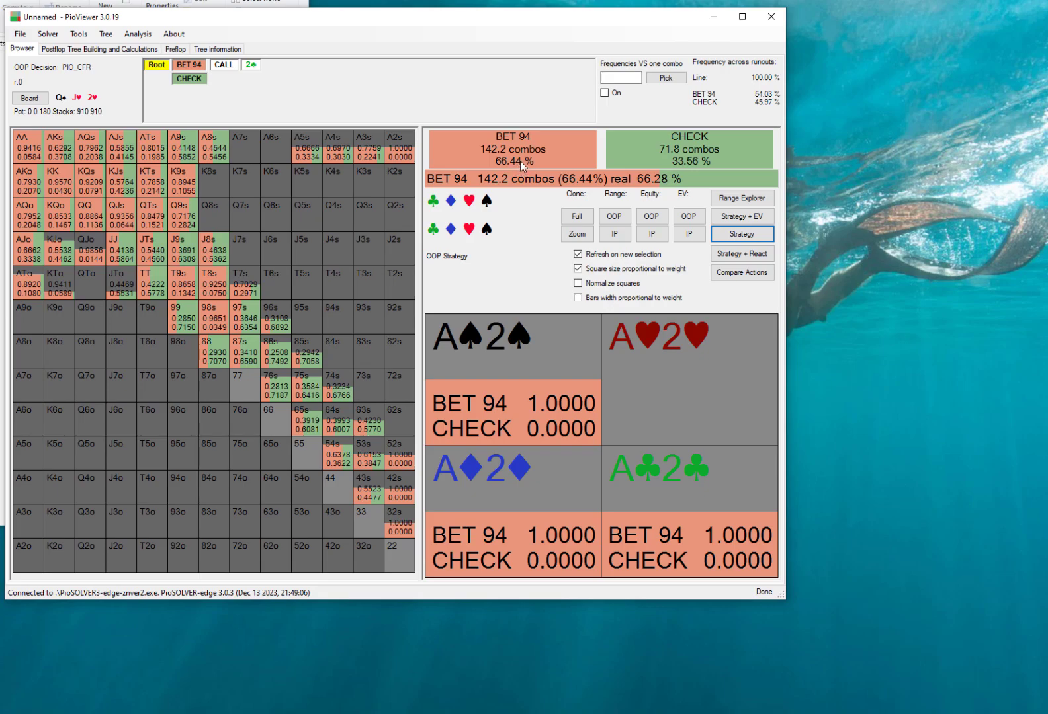
mouse_move(692, 142)
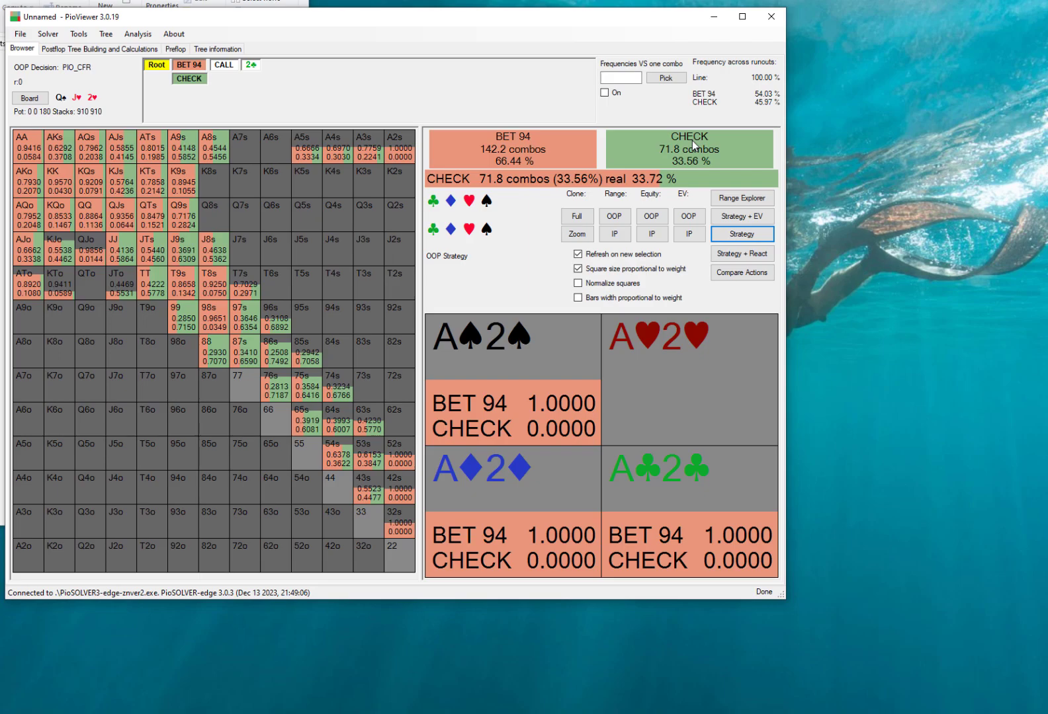
mouse_move(579, 157)
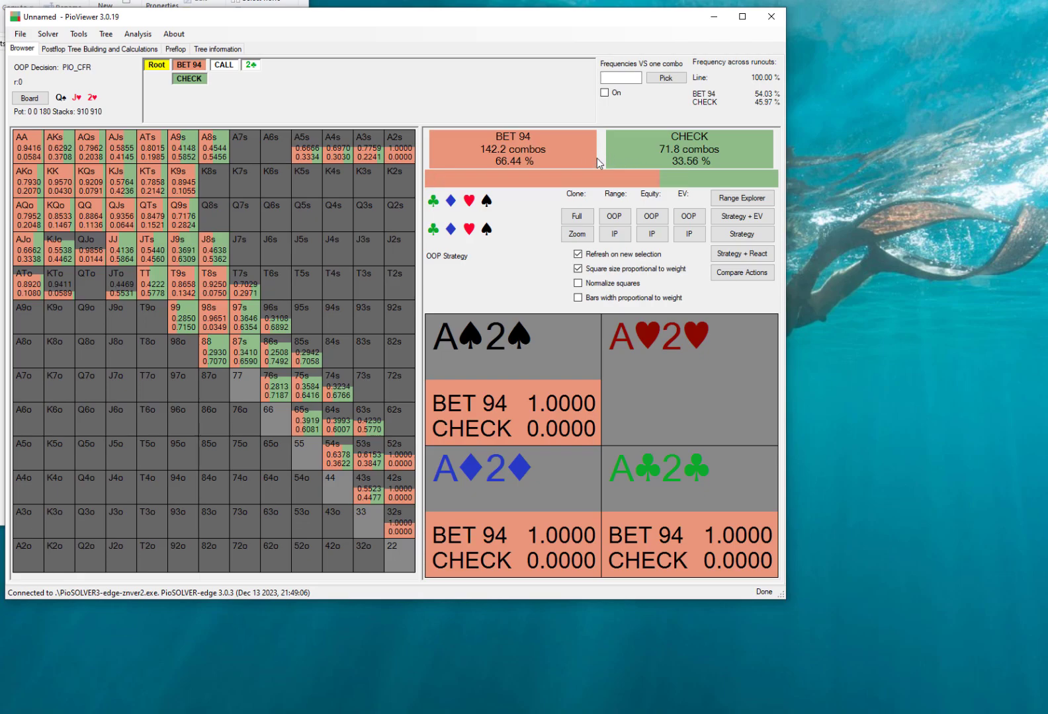
mouse_move(591, 152)
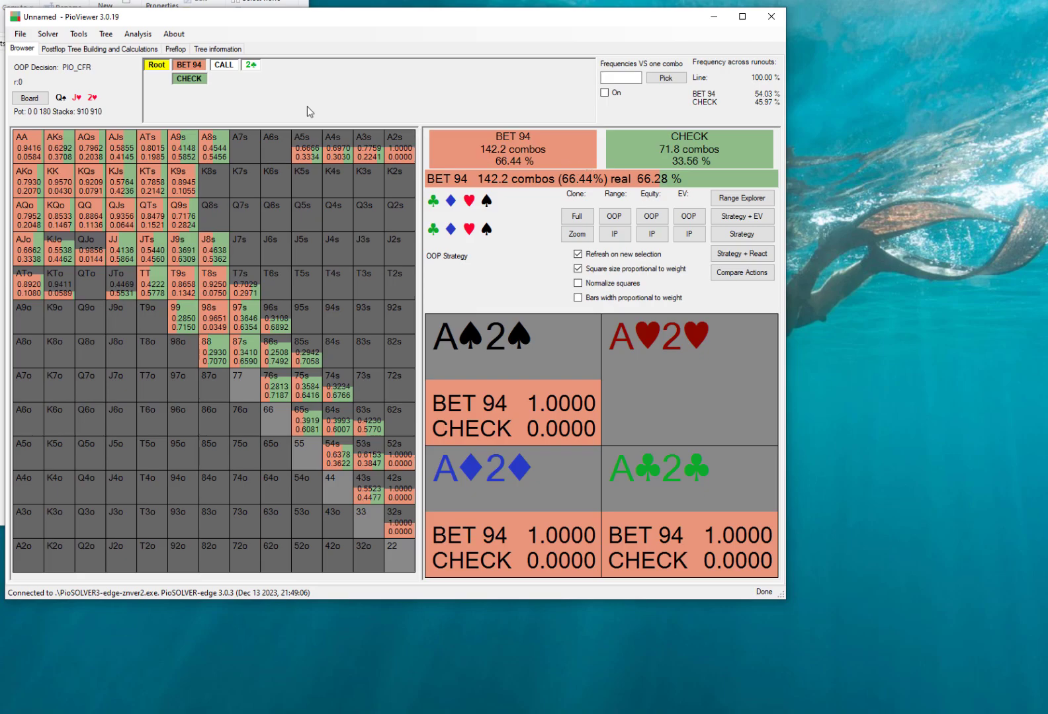
Step: Show IP's reply to the 94 bet: raise 0.43%, call 64.95%, fold 34.62%
click(190, 65)
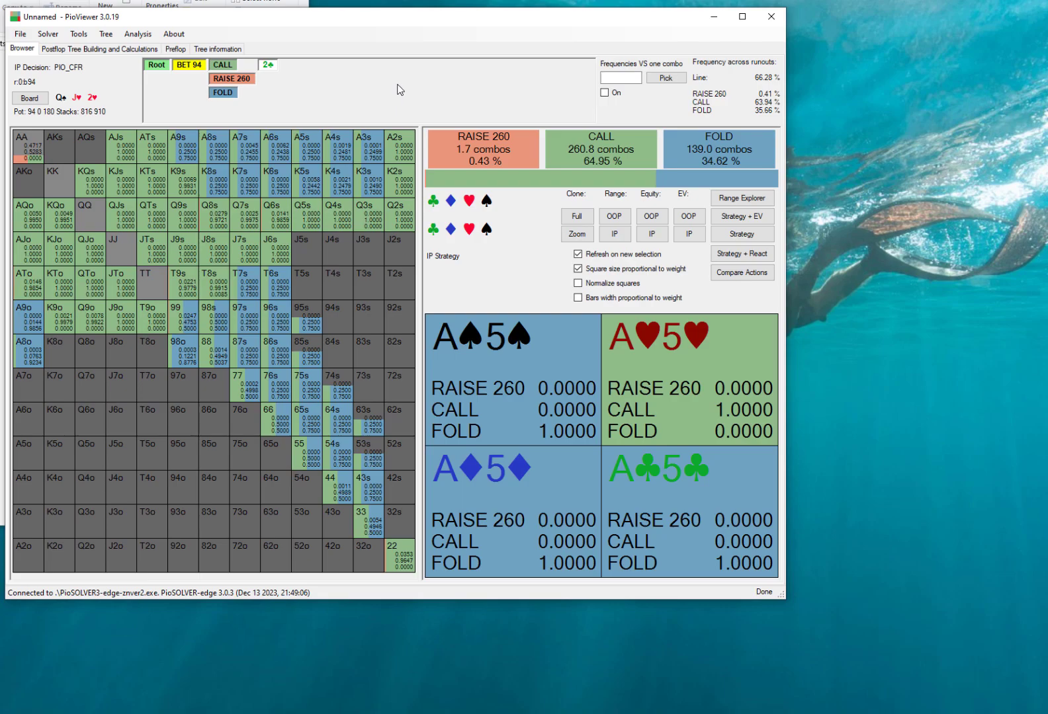
mouse_move(630, 155)
Step: Follow bet-call to the turn and view OOP's 2♠ and 9♥ turn strategies (9♥: bet 202 13.62%)
click(227, 67)
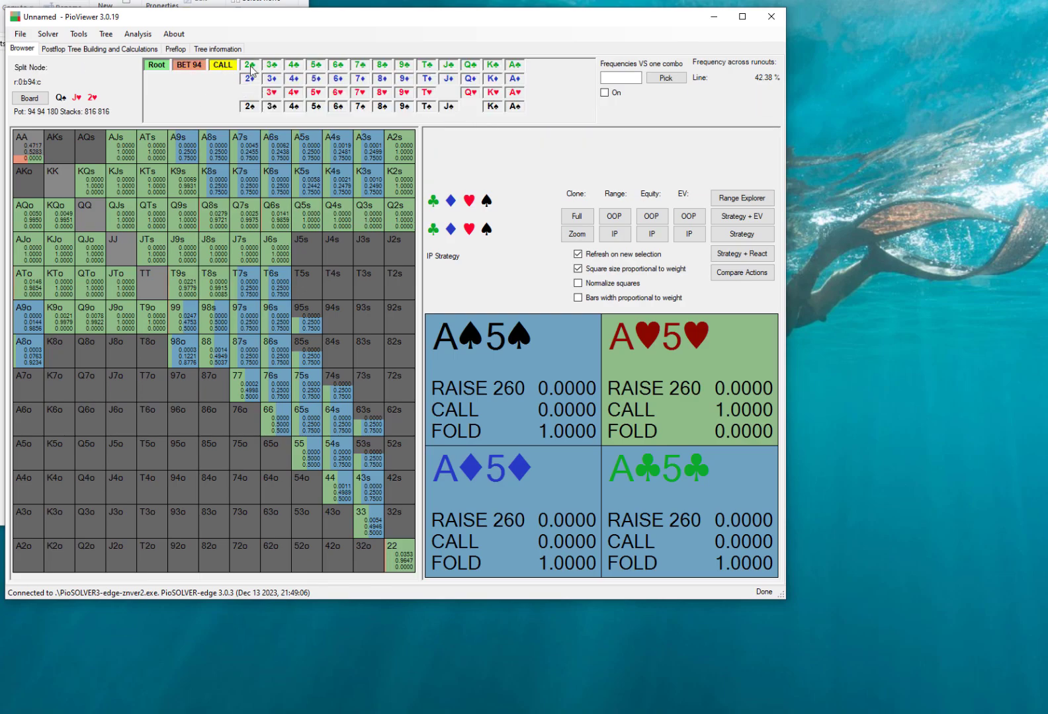
click(249, 66)
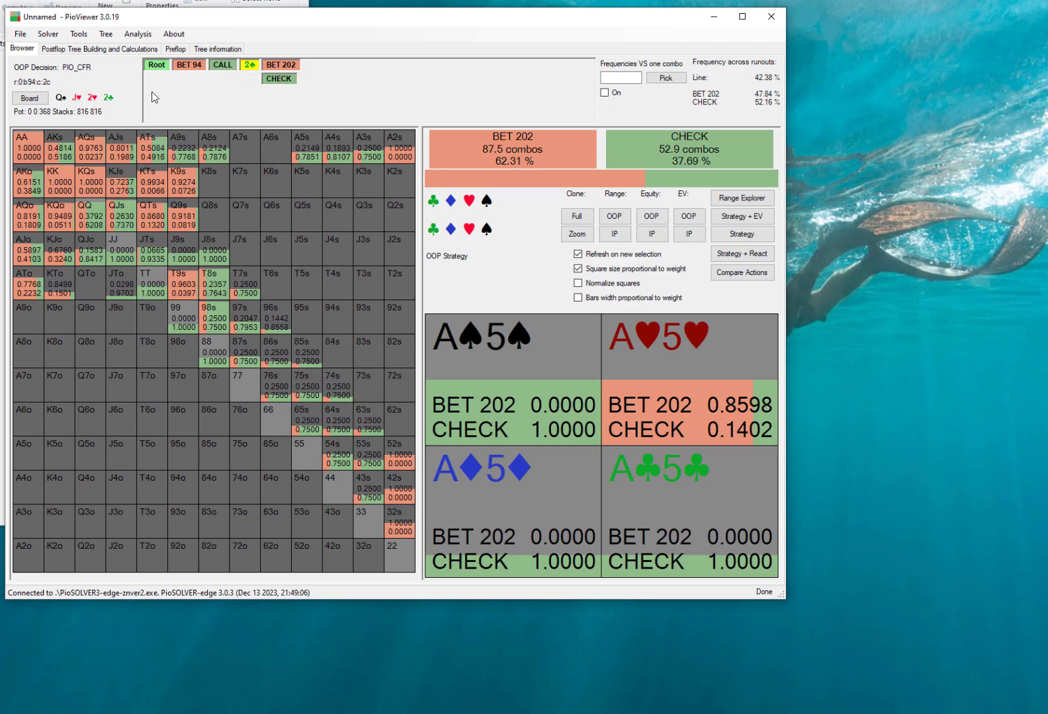
mouse_move(521, 171)
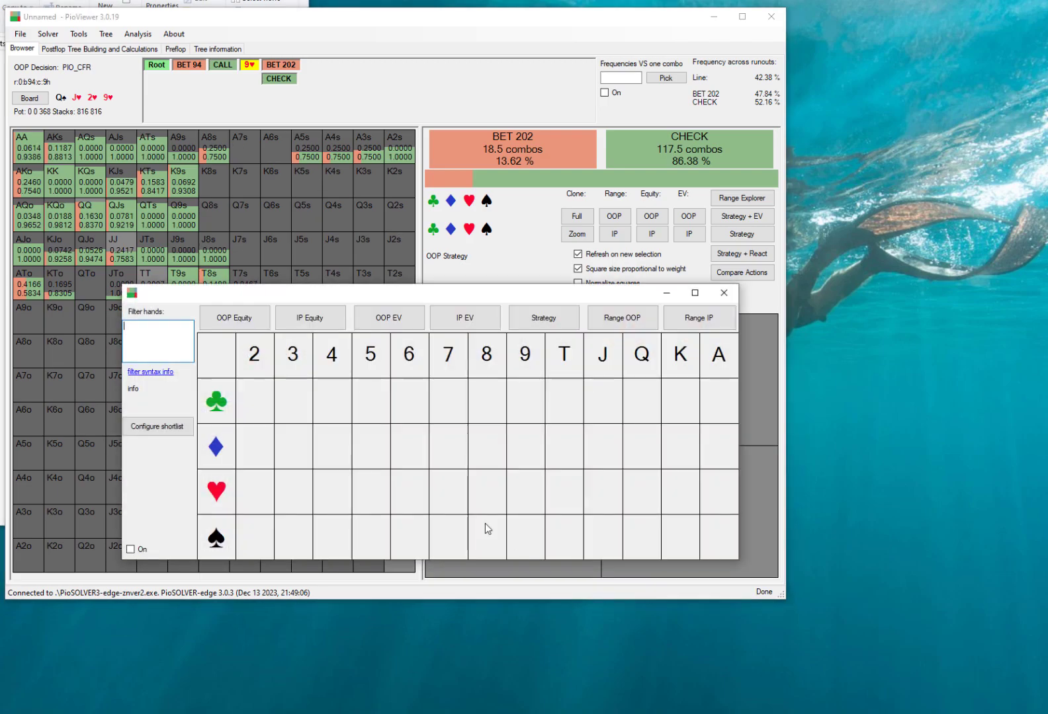
Step: Fill the comparison with each turn card's bet and check percentages, then close it
click(544, 326)
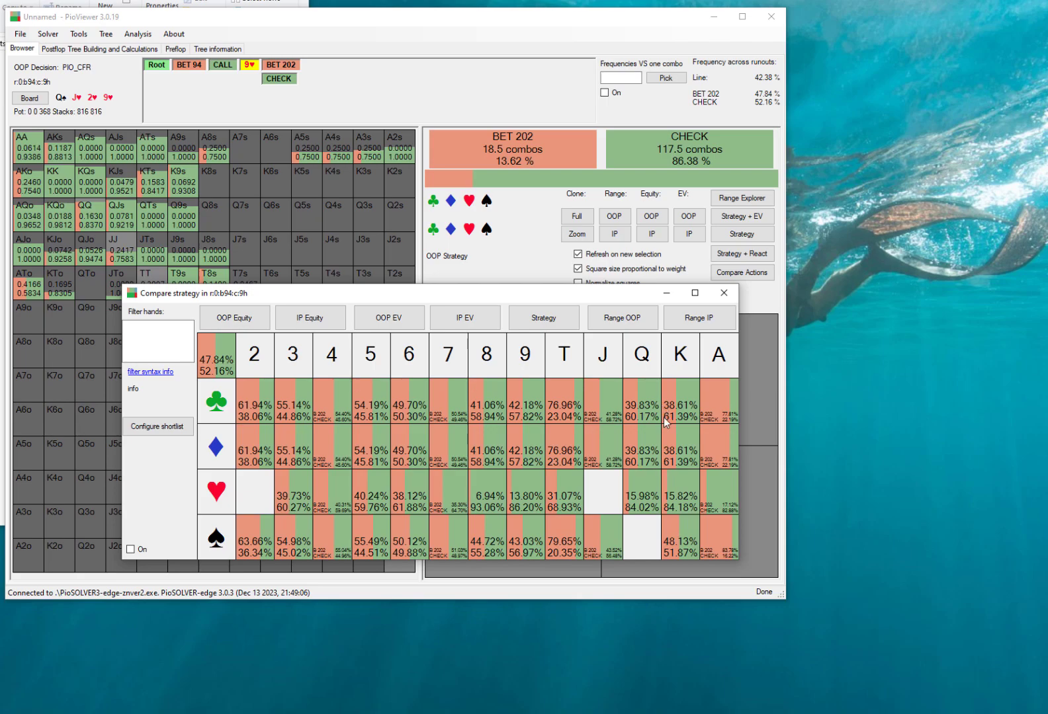
click(724, 293)
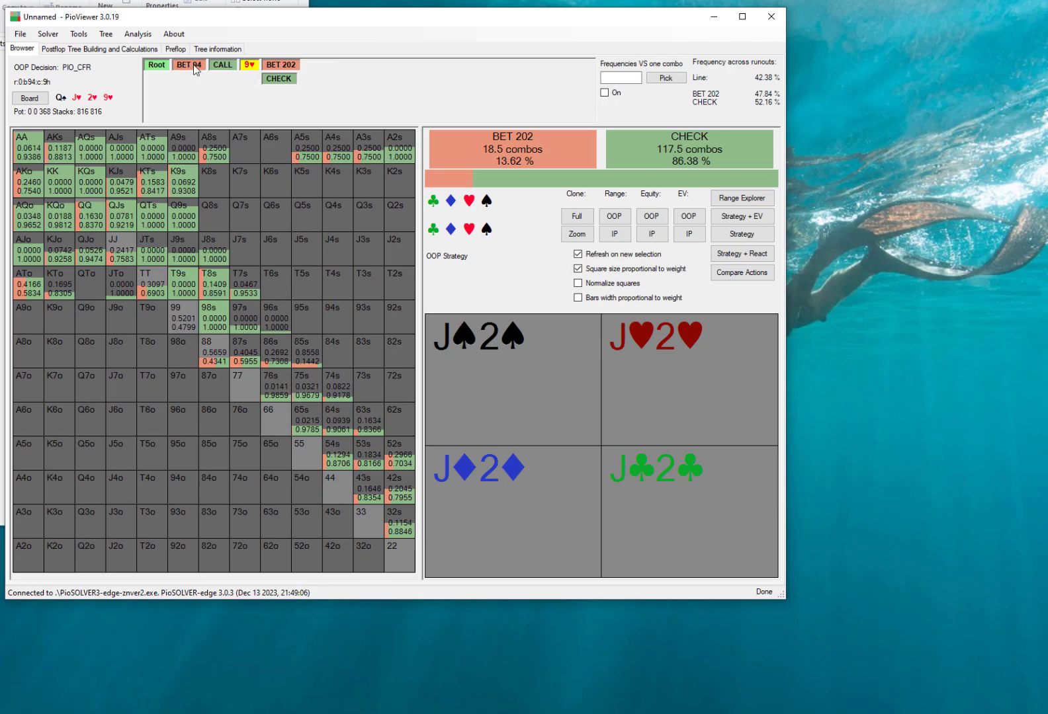
Step: Open Set incentives on OOP's 9♥ turn node, showing BET 202 at 47.84% and CHECK at 52.16%
click(222, 67)
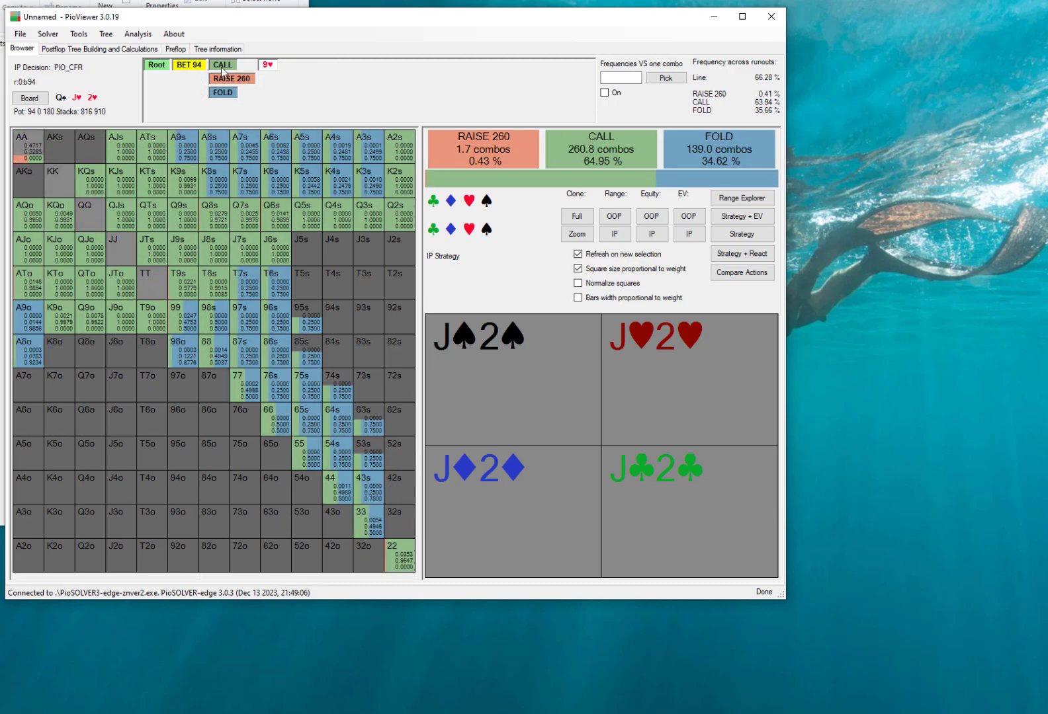
click(267, 66)
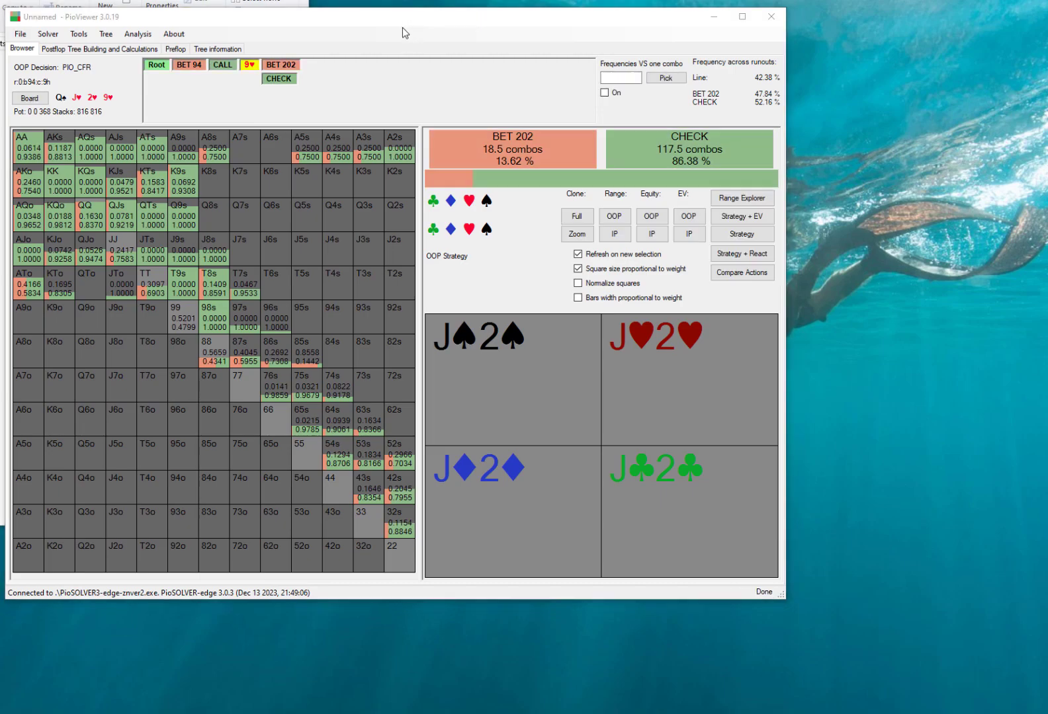
drag(587, 205, 549, 133)
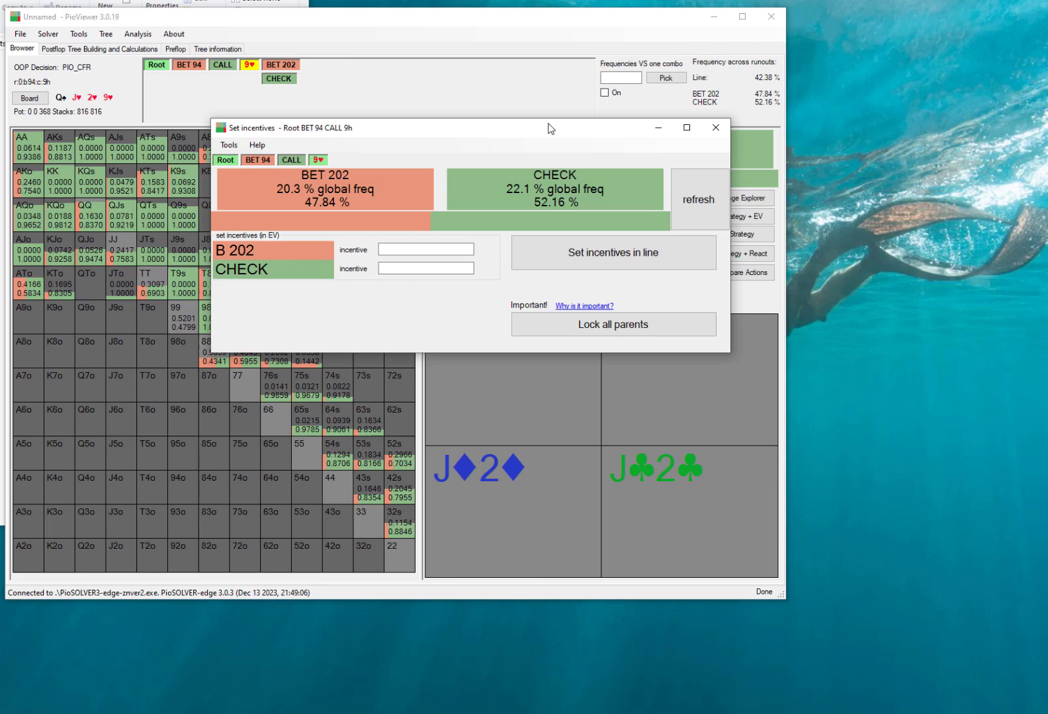
Step: Set an incentive of 5 for the B 202 turn bet and reopen the 9♥ incentives
click(431, 246)
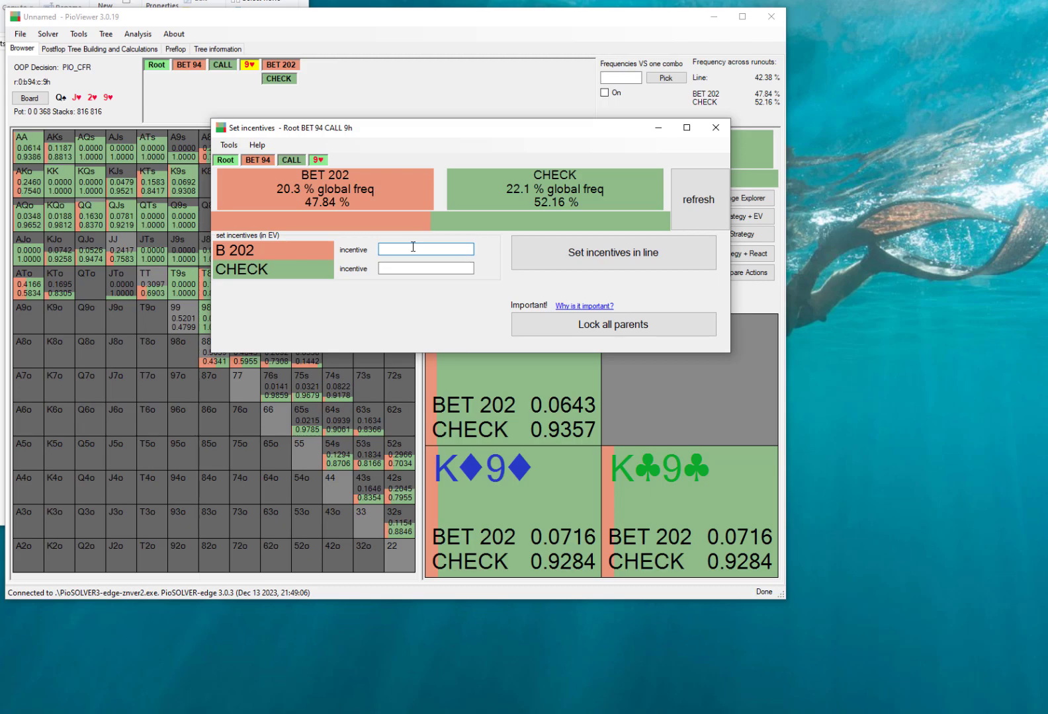
text(5)
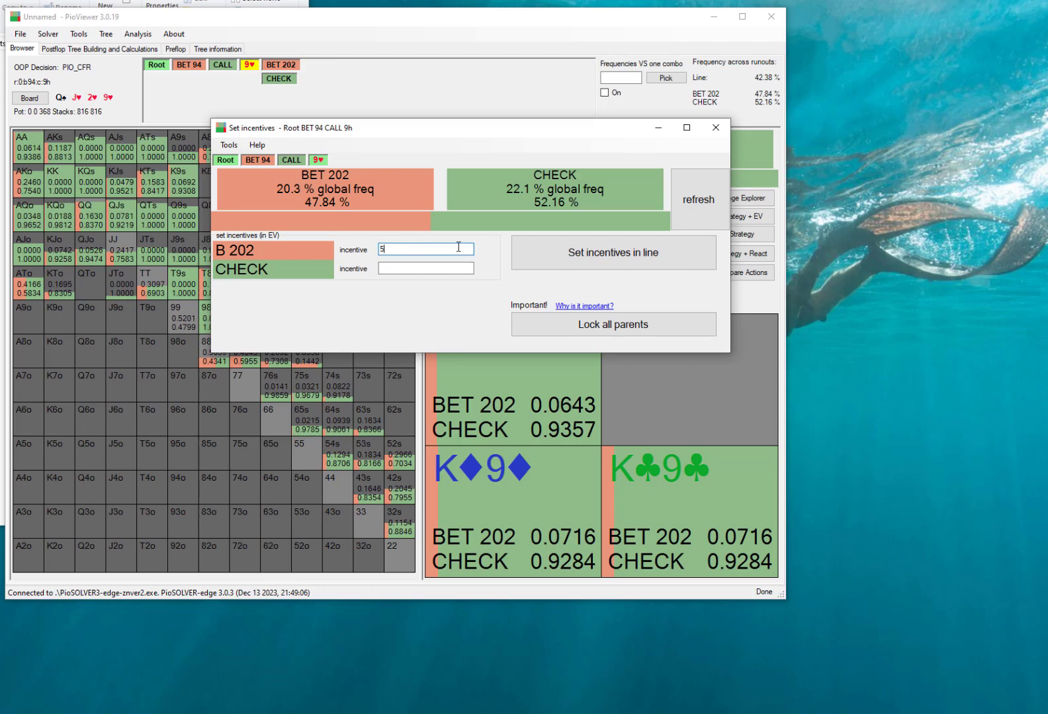
click(617, 265)
click(715, 128)
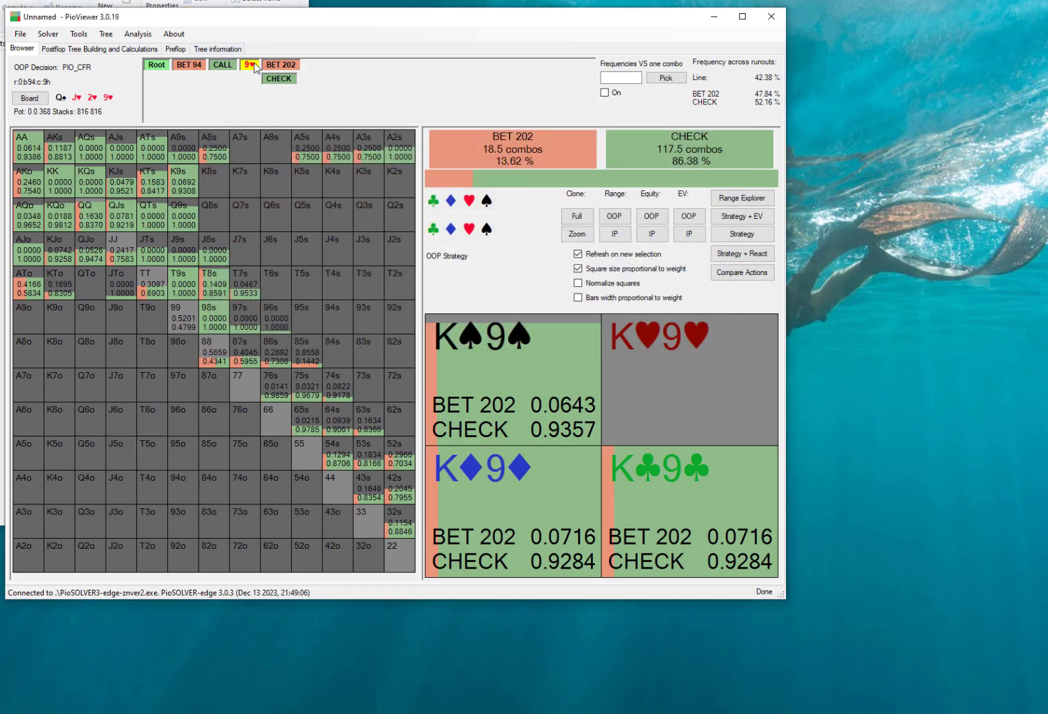
click(254, 70)
double_click(254, 70)
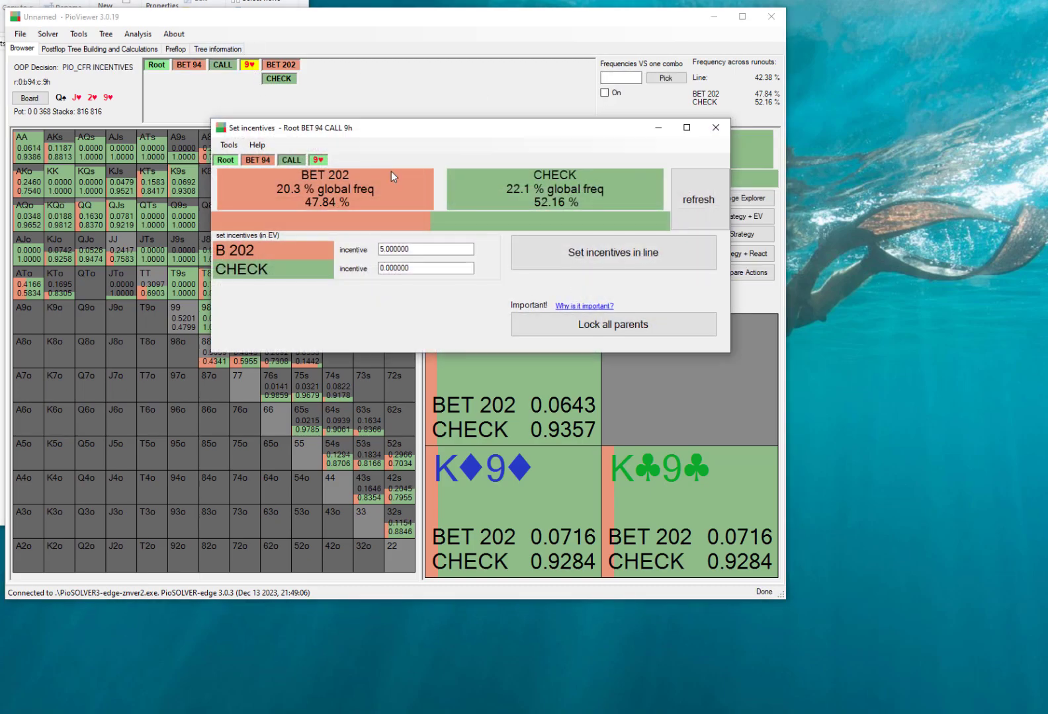
drag(515, 132, 515, 235)
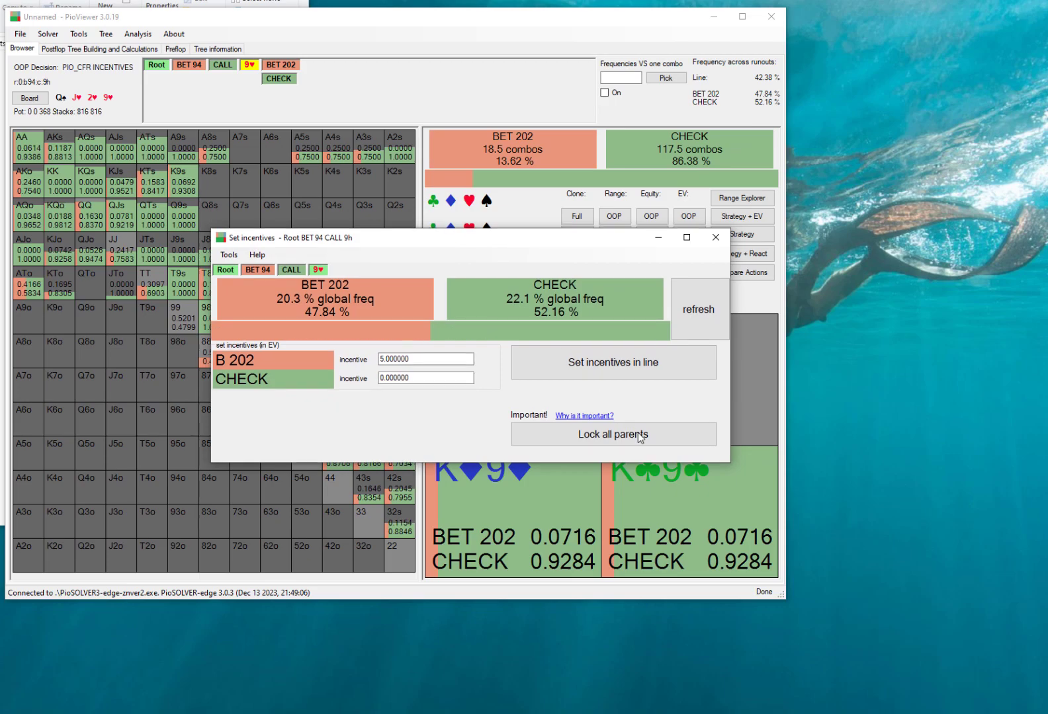
click(678, 437)
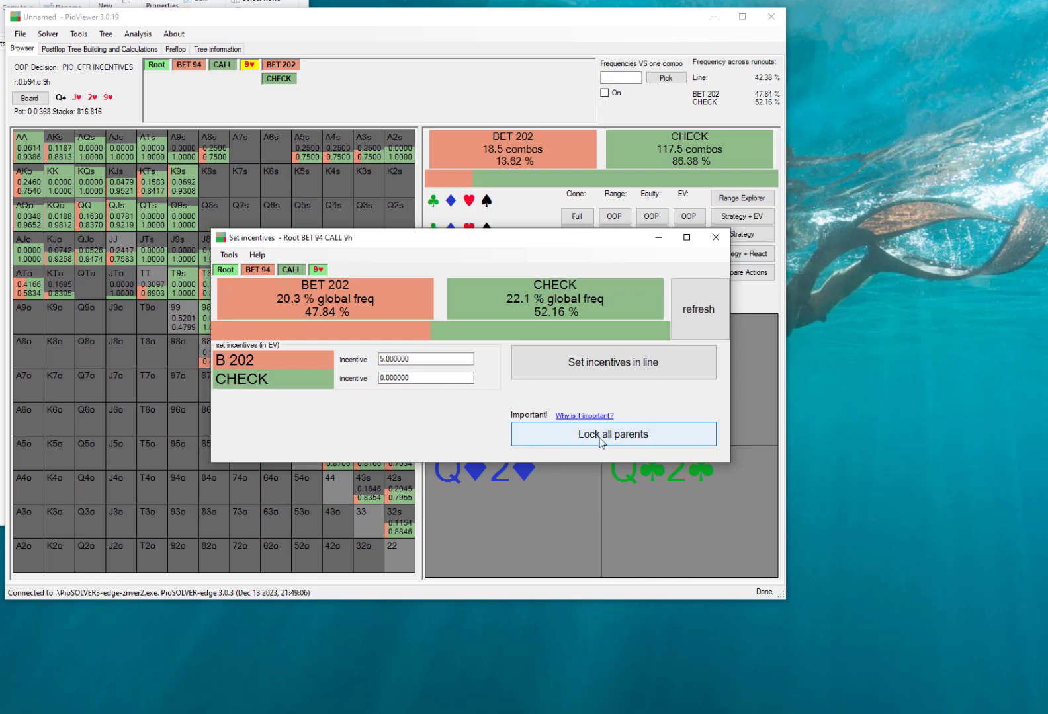
Step: Lock both parent nodes, r:0:b94 and r:0, above the 9♥ turn decision
click(665, 436)
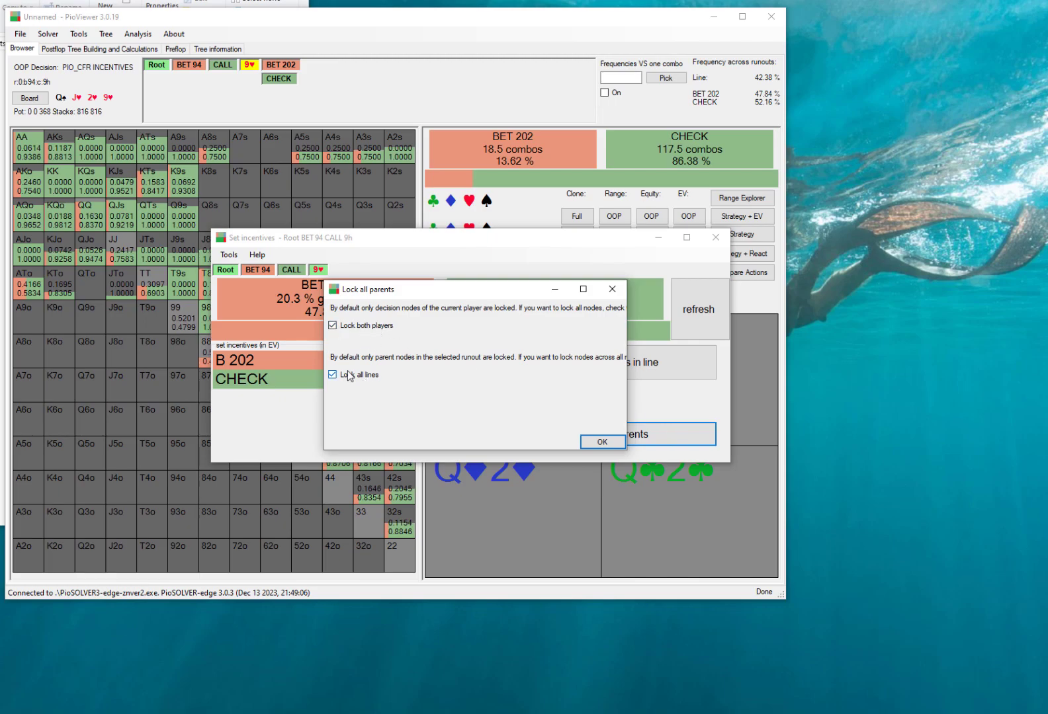
click(601, 442)
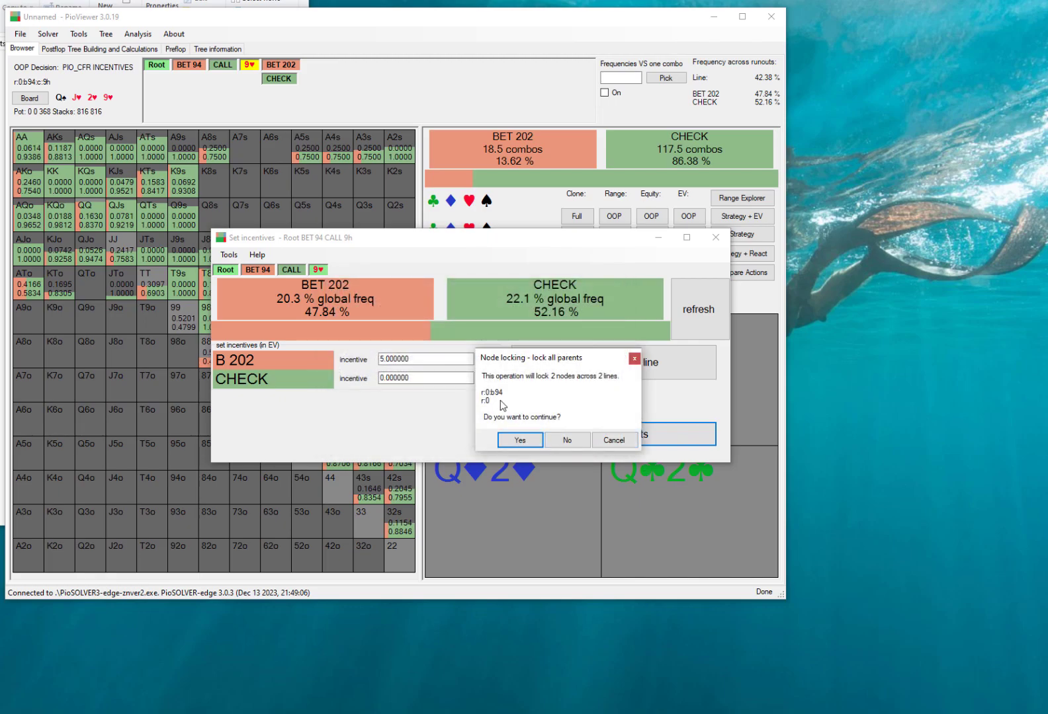
click(522, 441)
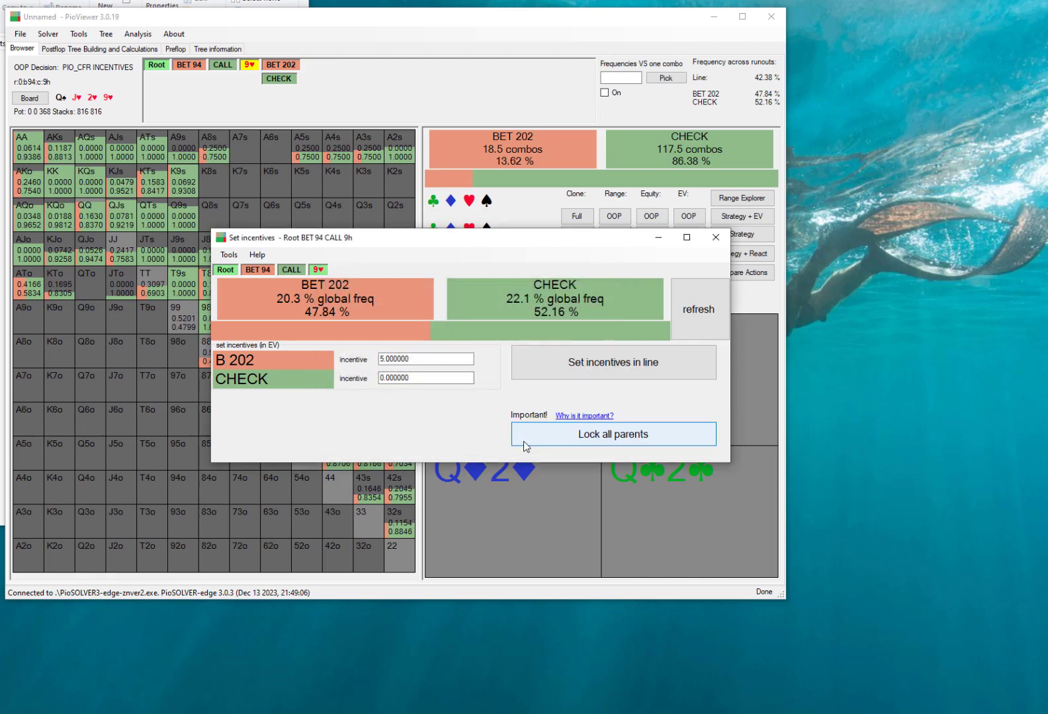
Step: Close the incentives and view IP's raise, call and fold split facing the 202 turn bet
click(715, 236)
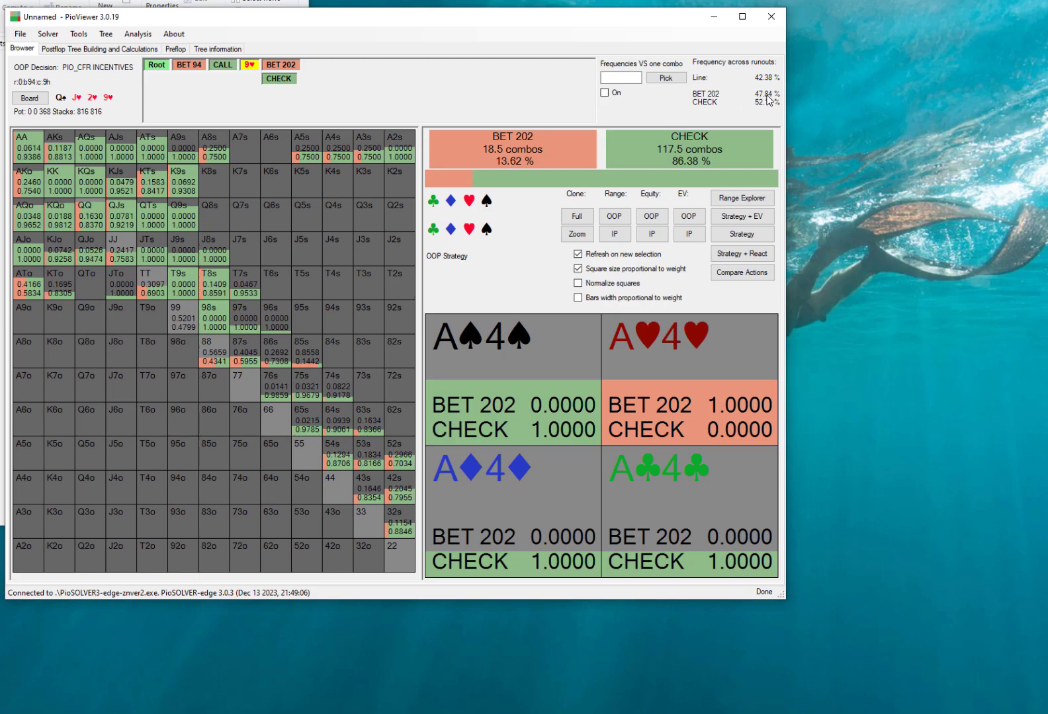
click(282, 67)
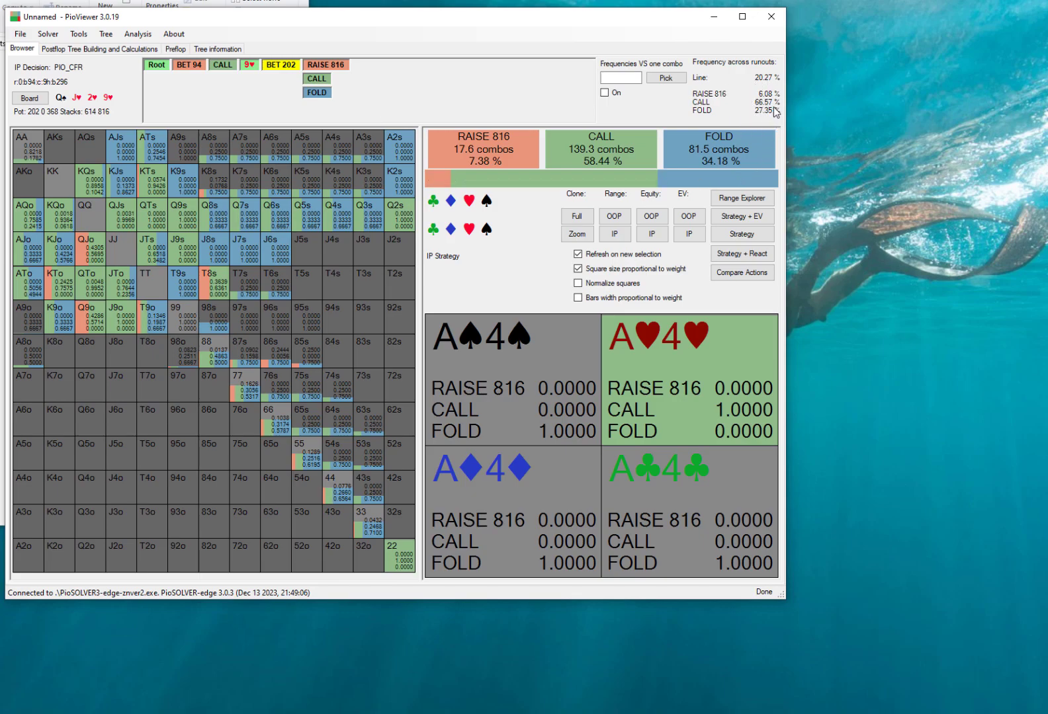
mouse_move(747, 152)
Step: Re-solve and check IP facing 202: raise 816 8.32%, call 57.79%, fold 33.89%
click(100, 51)
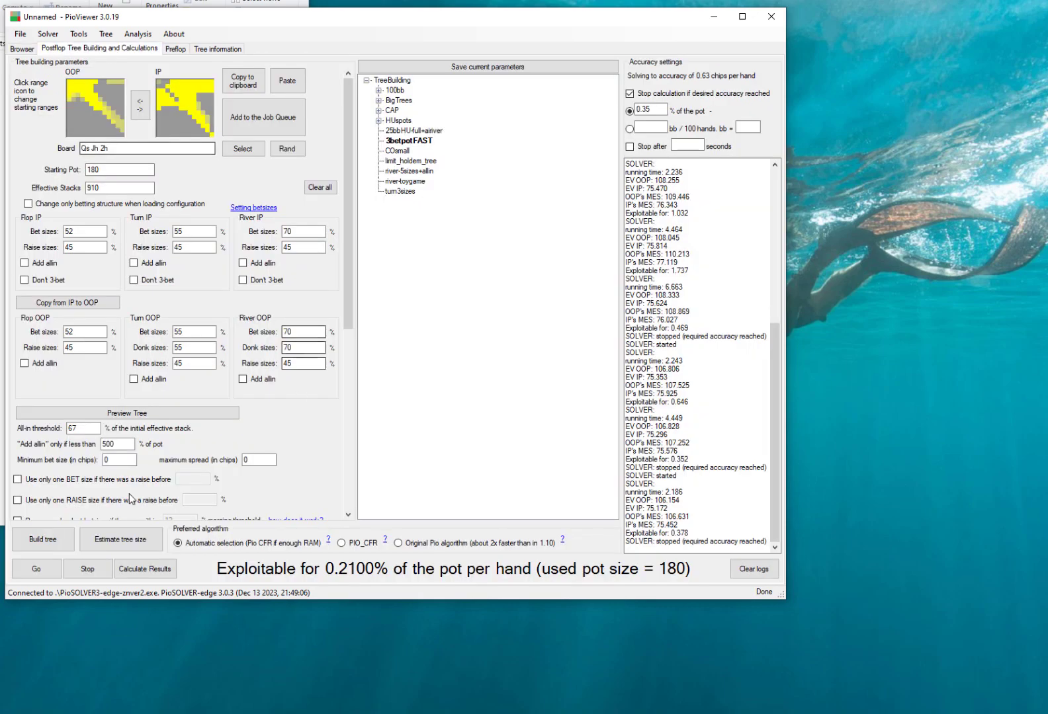
click(40, 576)
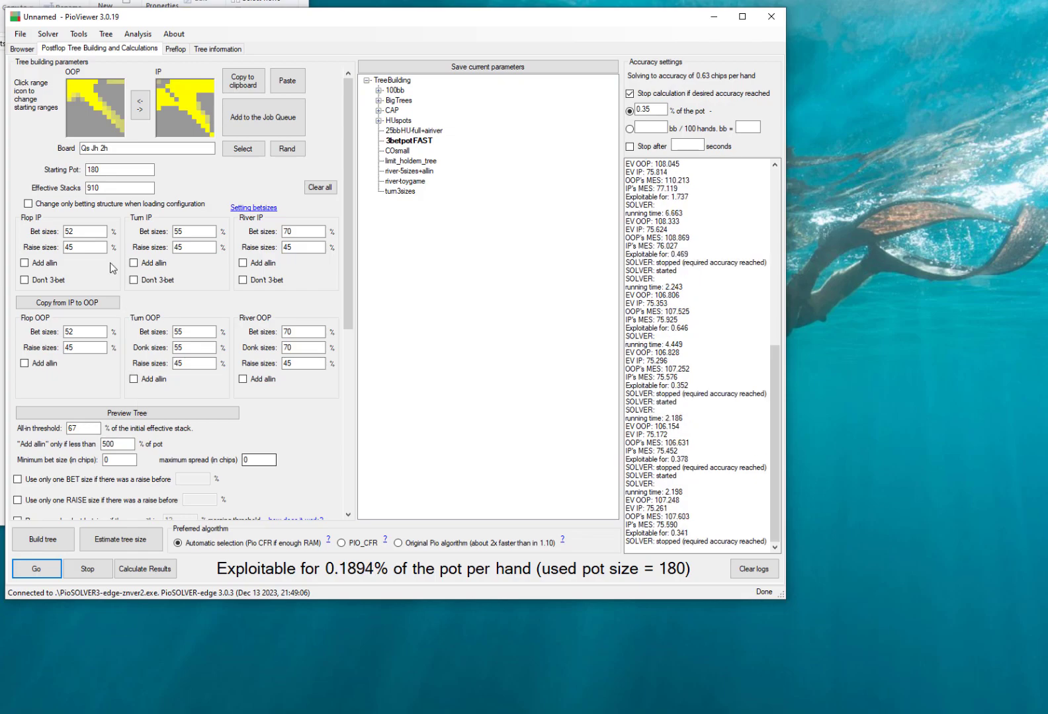
click(21, 49)
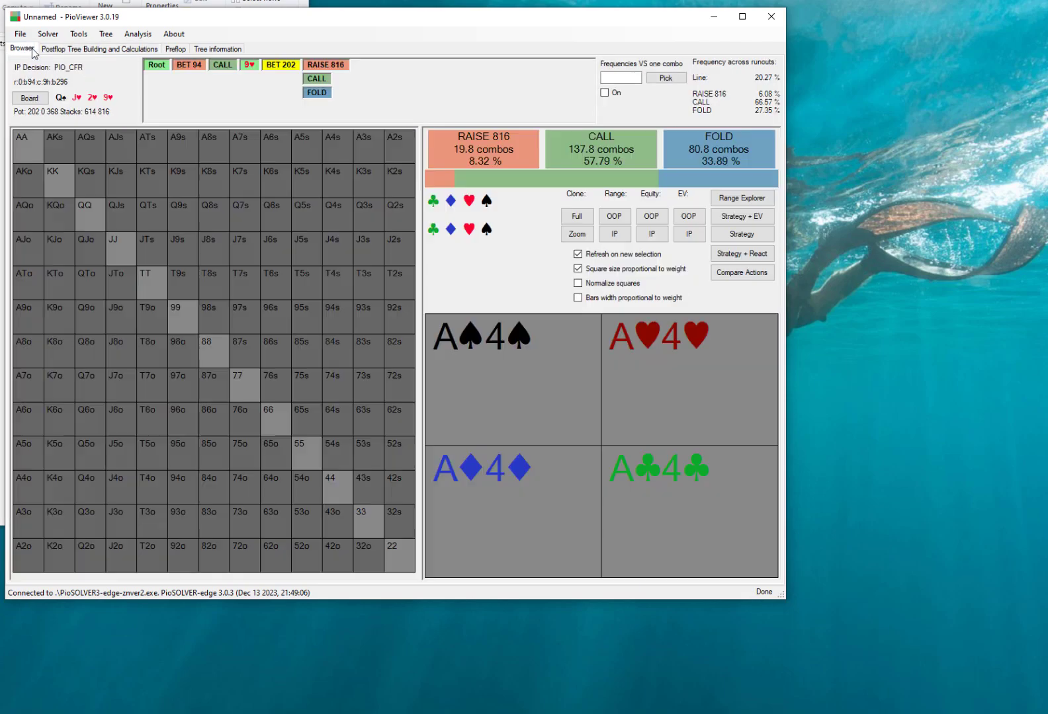
click(252, 64)
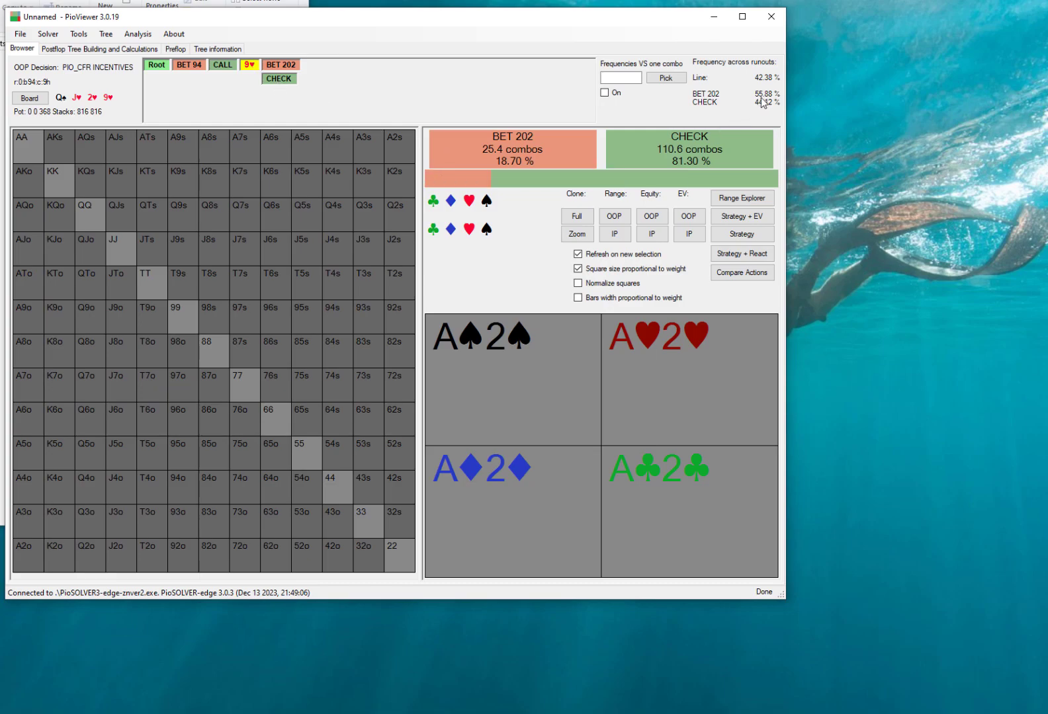
click(283, 65)
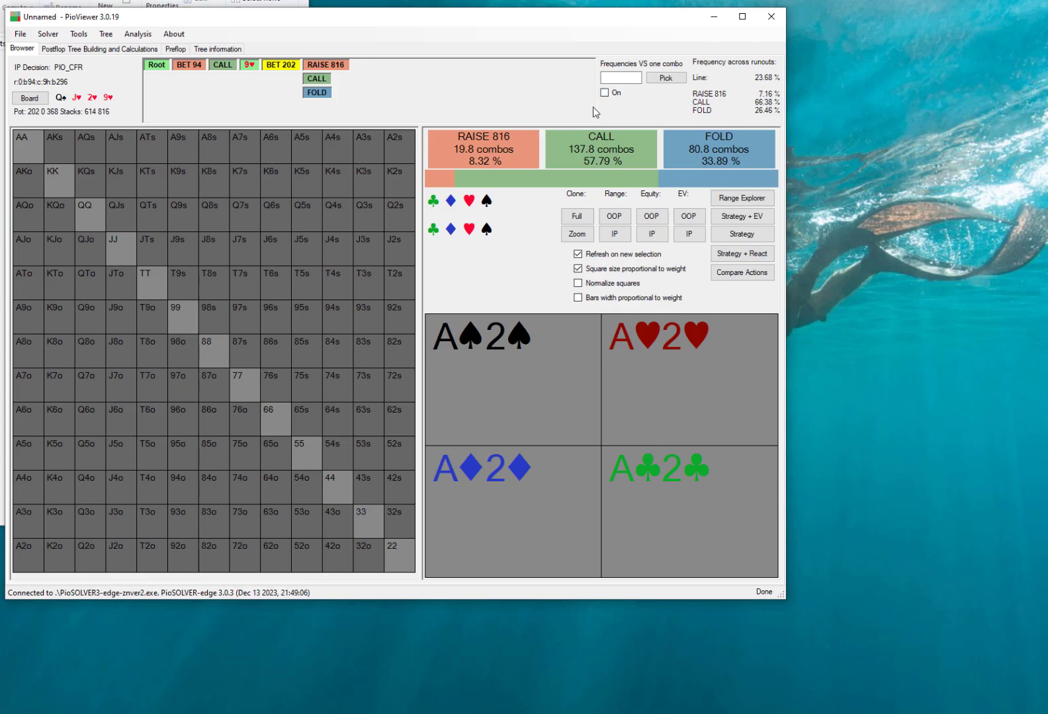
Step: Raise the 9♥ turn bet incentive from 5 to 8 and re-solve
key(ctrl+i)
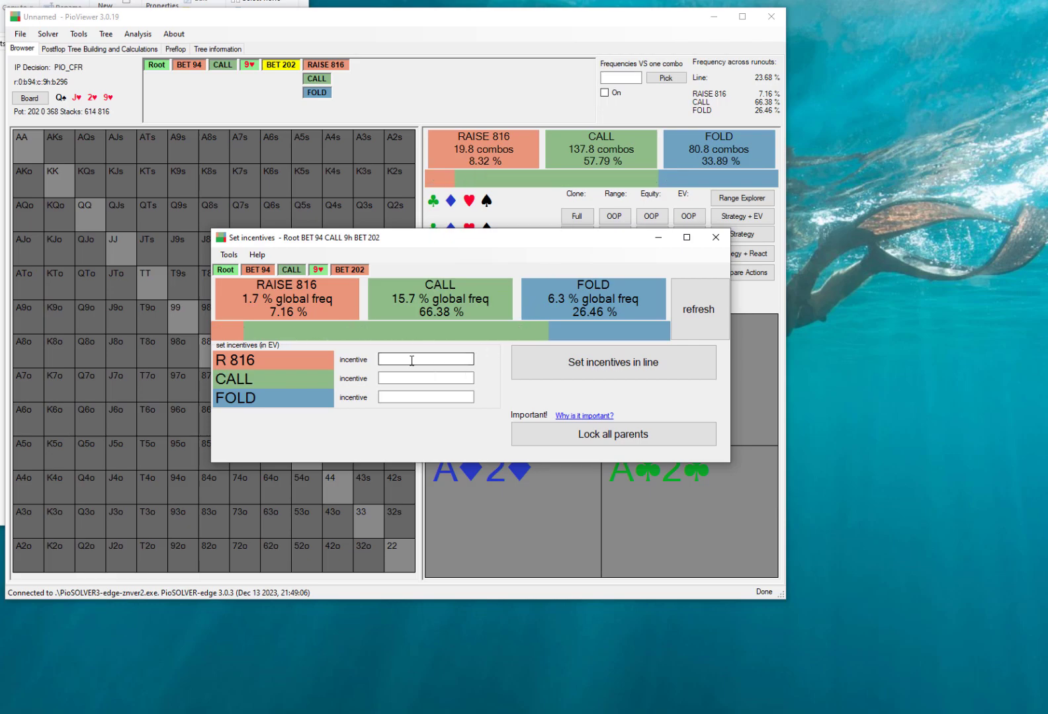
click(715, 237)
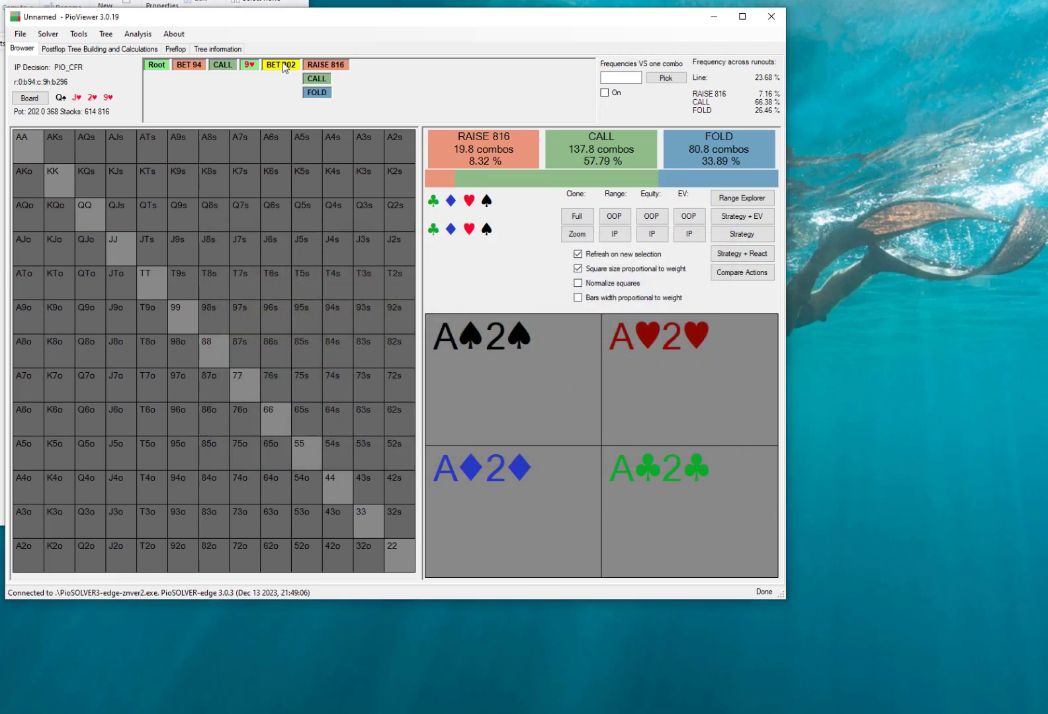
click(250, 64)
key(ctrl+i)
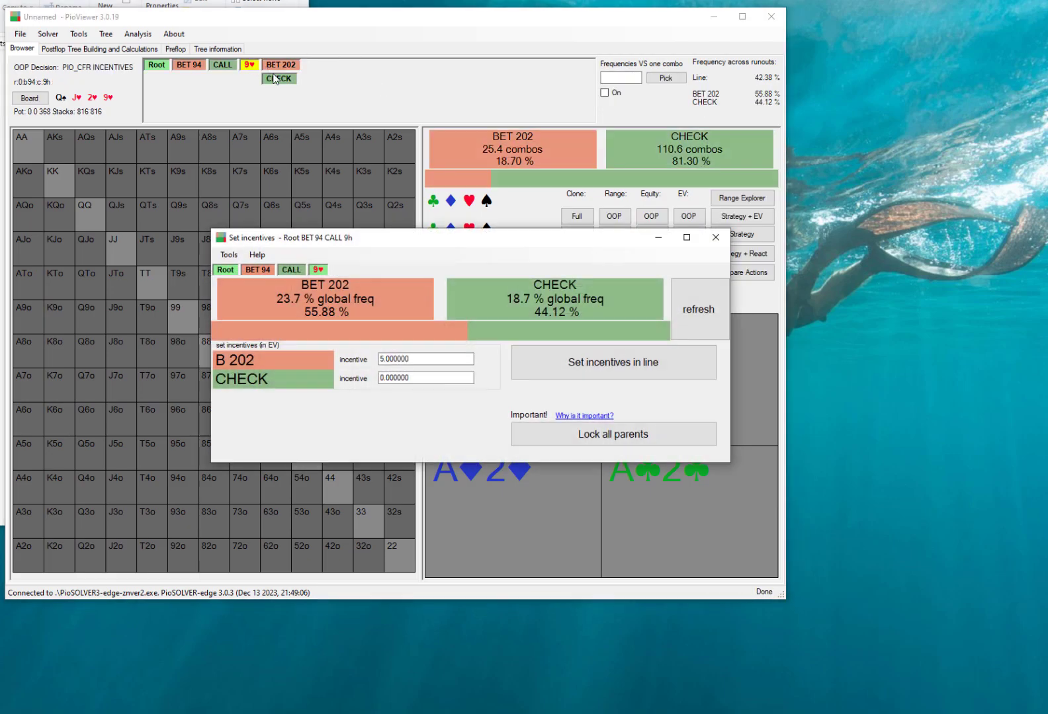
click(442, 359)
drag(442, 359, 331, 360)
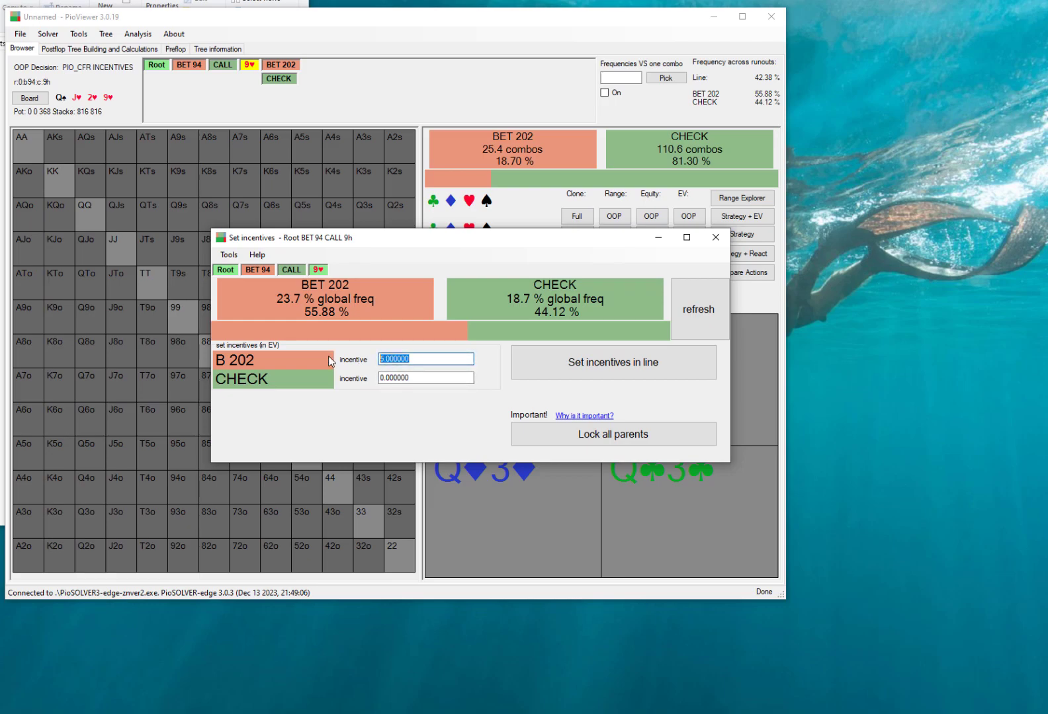
text(7)
text(8)
click(641, 366)
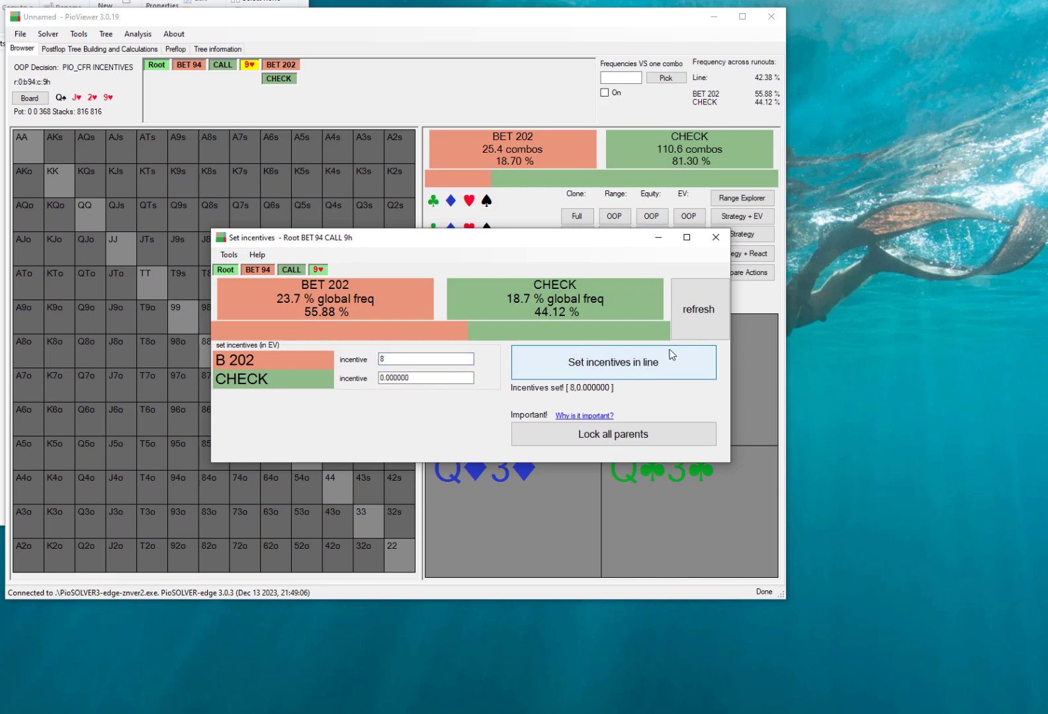
click(716, 238)
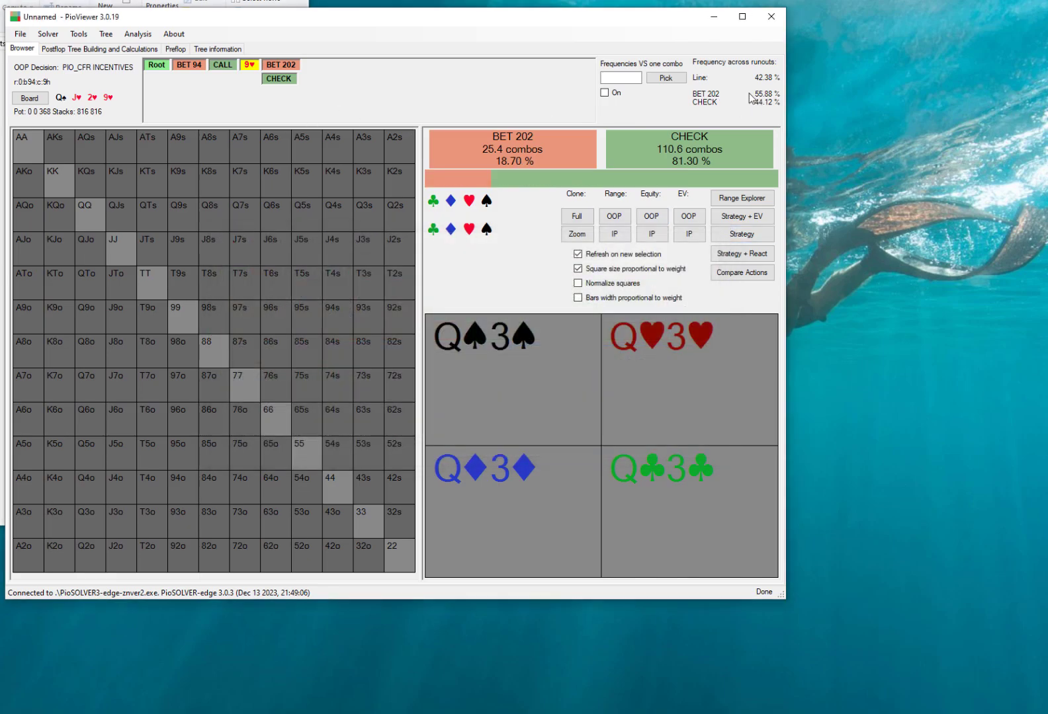
click(113, 49)
click(37, 569)
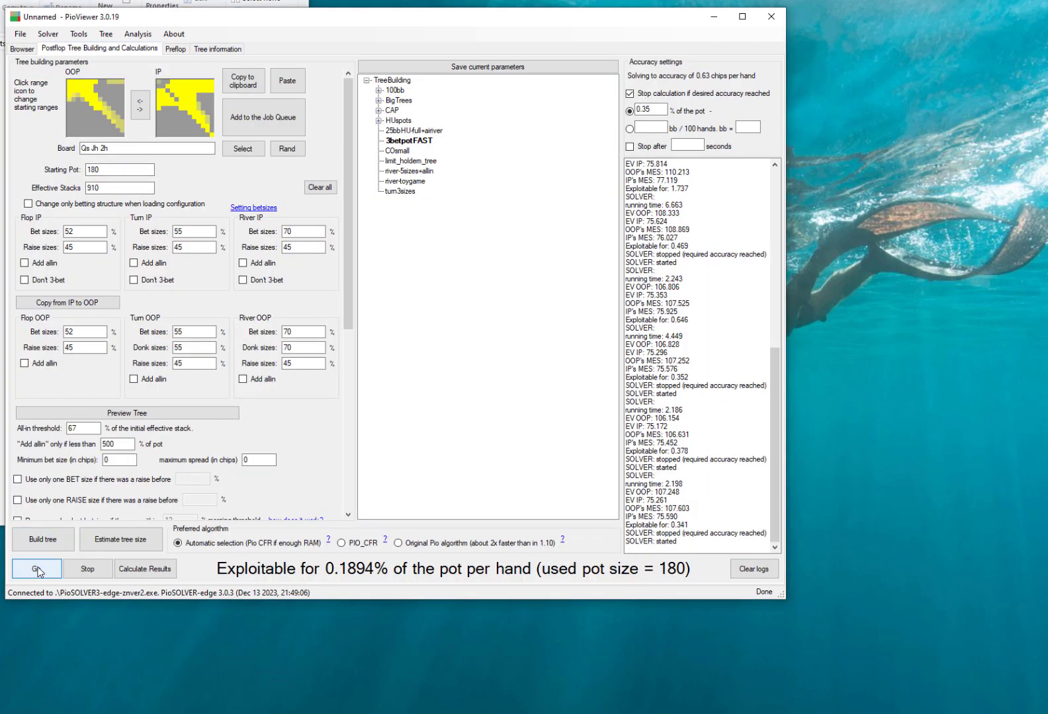
Step: Raise the bet incentive from 8 to 10 and start another solve
click(21, 51)
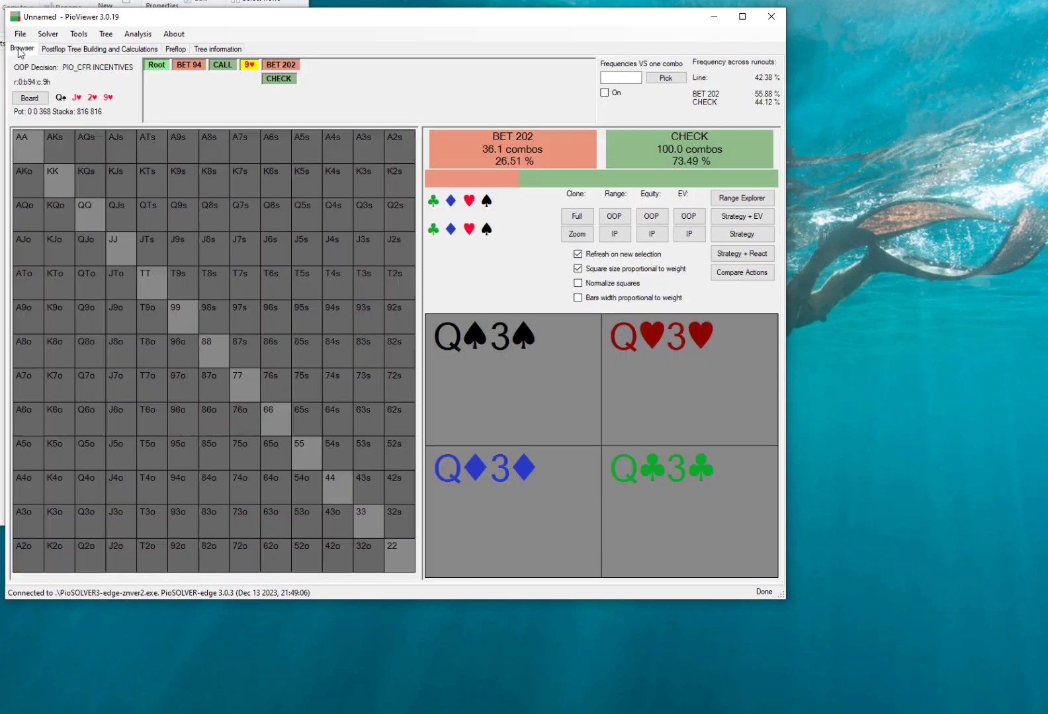
right_click(288, 84)
click(402, 241)
double_click(424, 359)
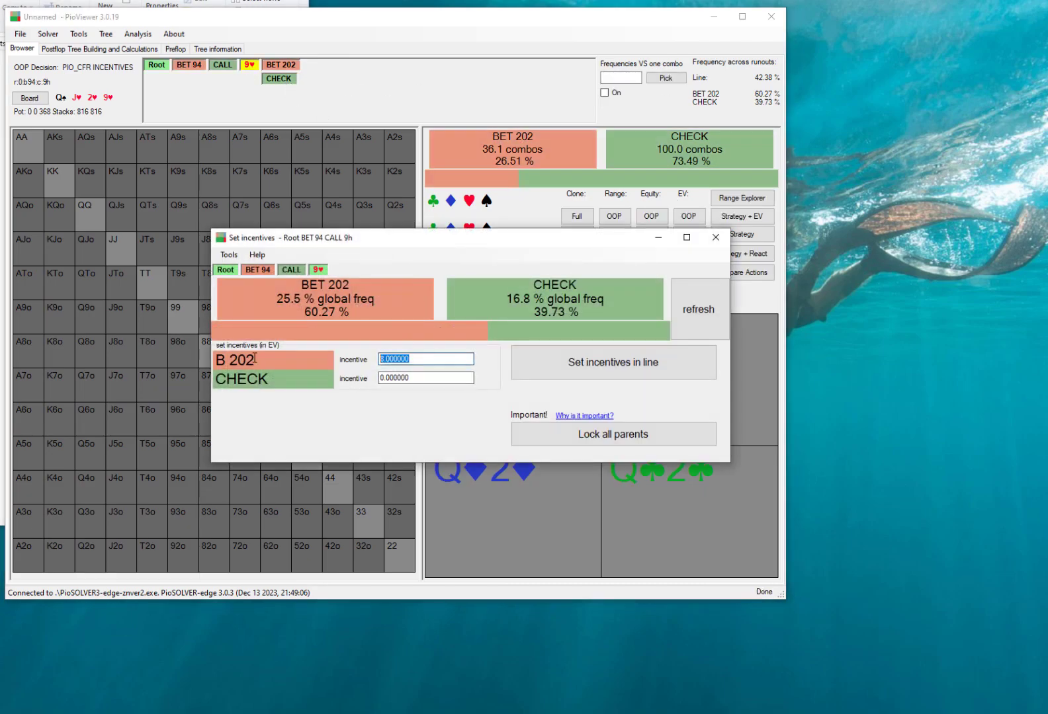
text(10)
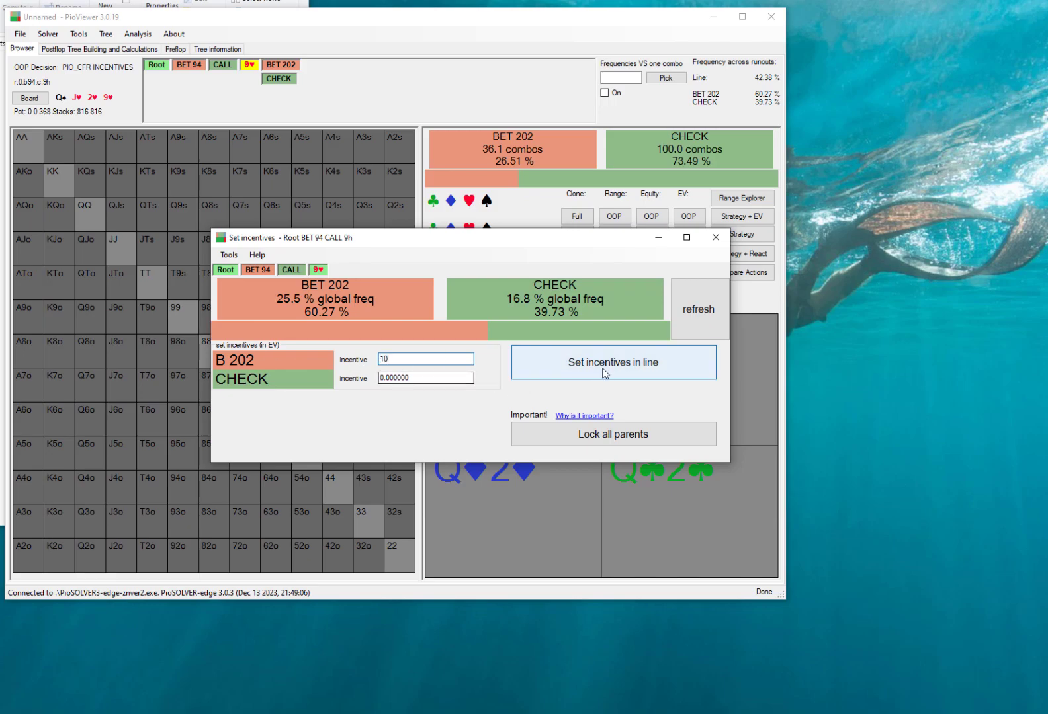
click(604, 370)
click(715, 237)
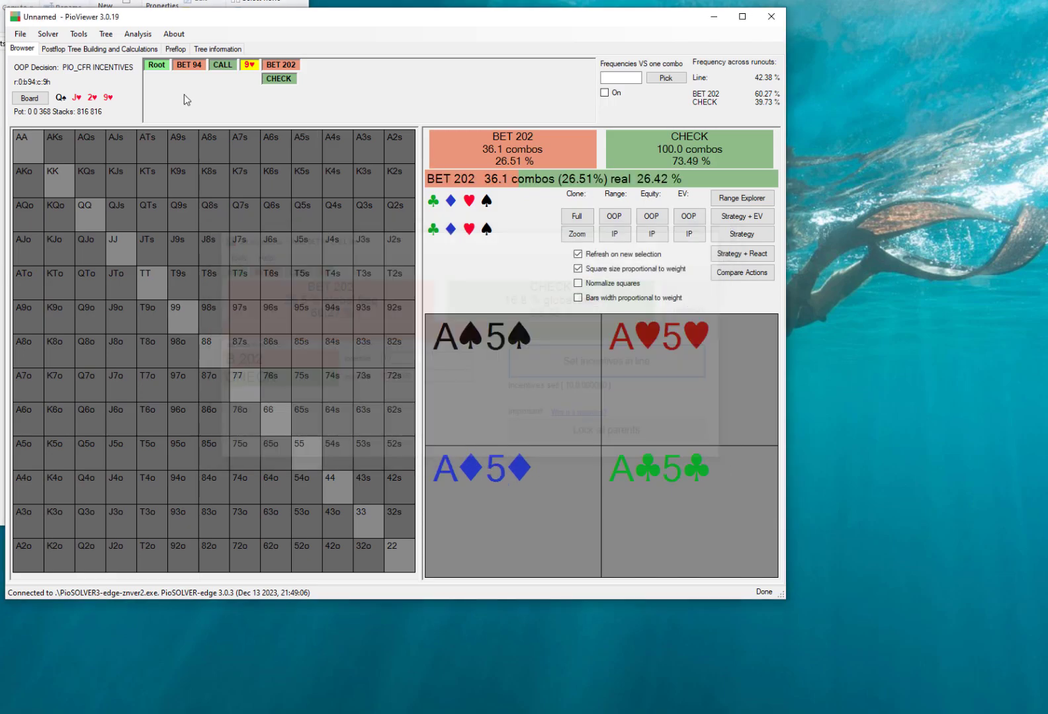
click(103, 53)
click(37, 568)
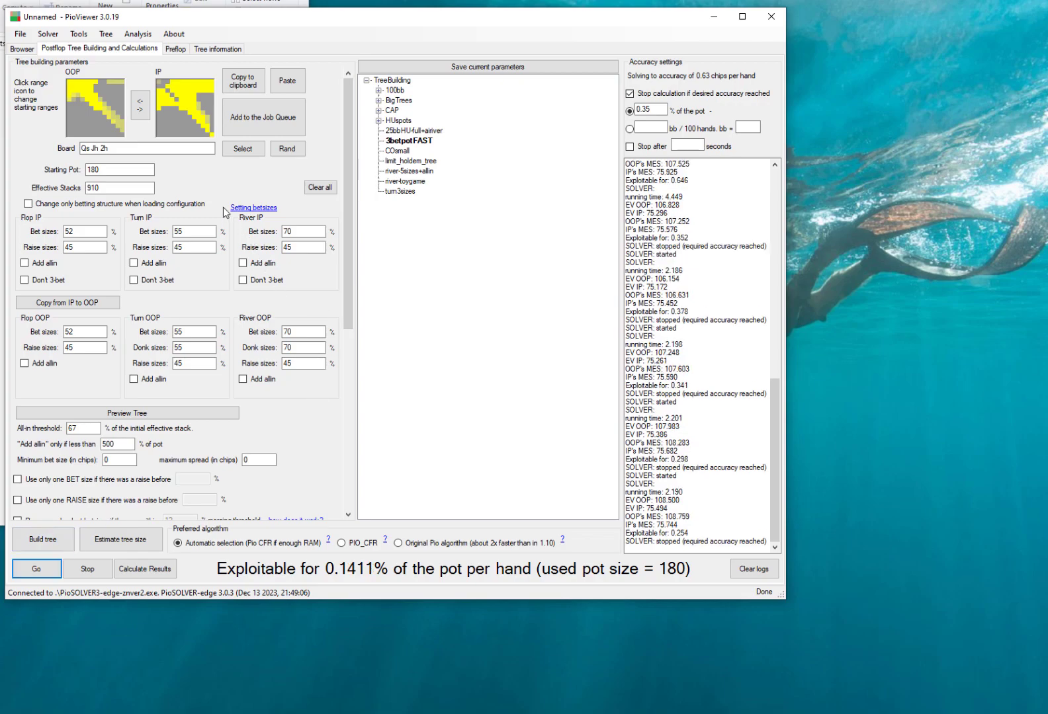
Step: Check IP's new response to the 202 bet: raise 816 8.98%, call 58.13%, fold 32.88%
click(26, 50)
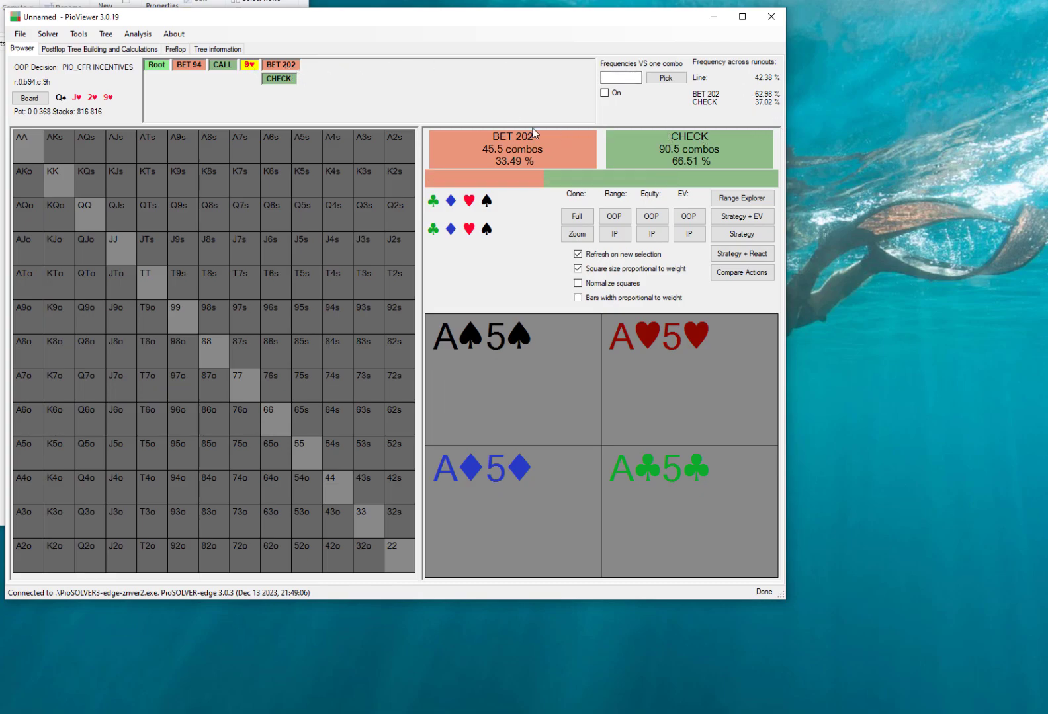
click(283, 65)
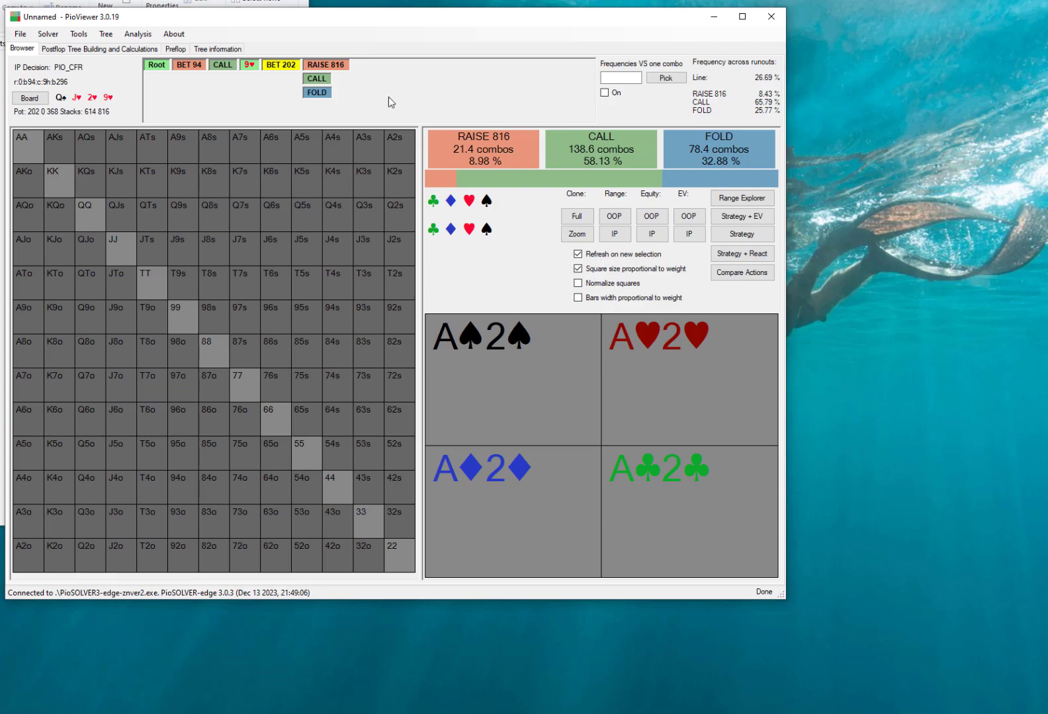
Step: Reopen Set incentives on the 9♥ turn node, verify the 10.000000 bet incentive, and close it
click(250, 65)
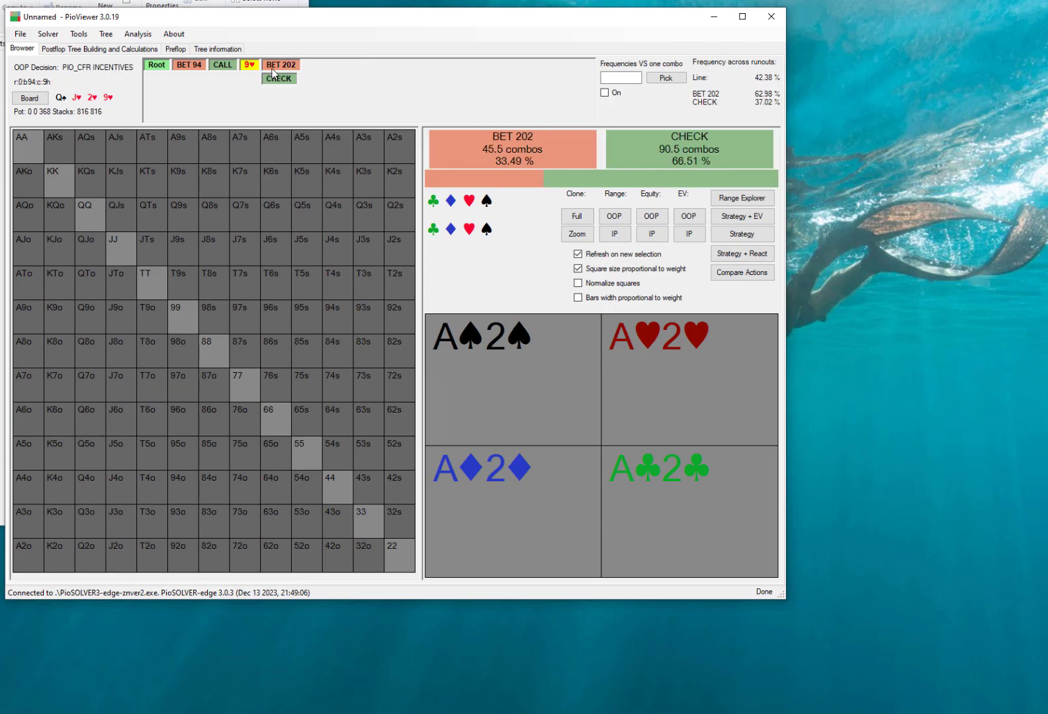
right_click(271, 78)
drag(493, 249, 428, 156)
click(362, 266)
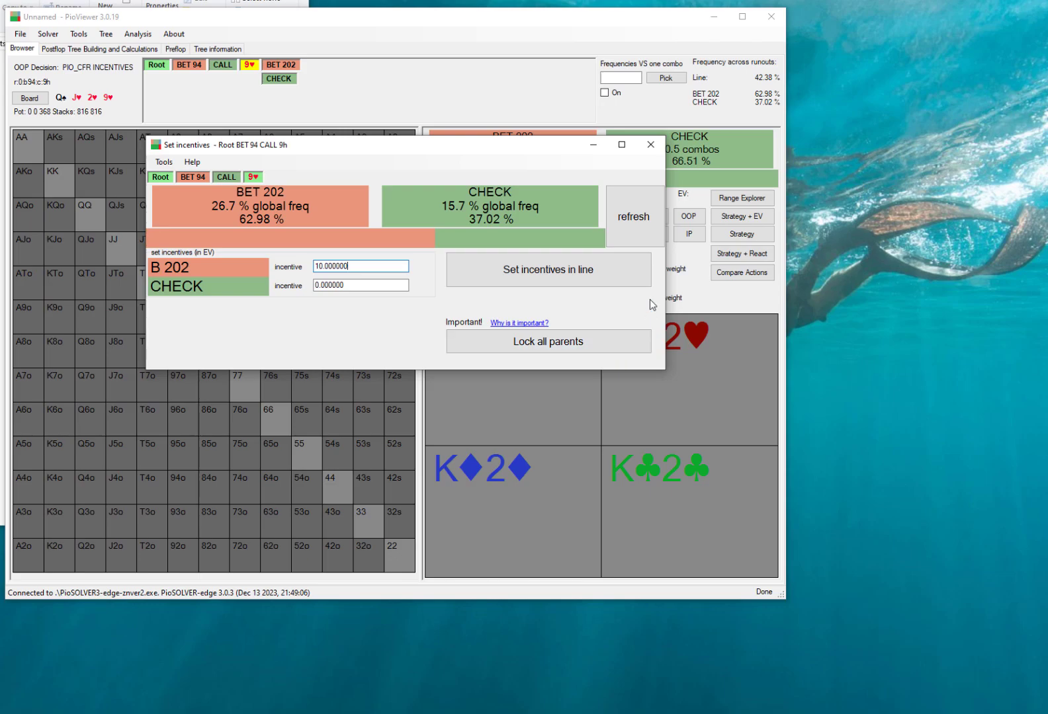
click(650, 145)
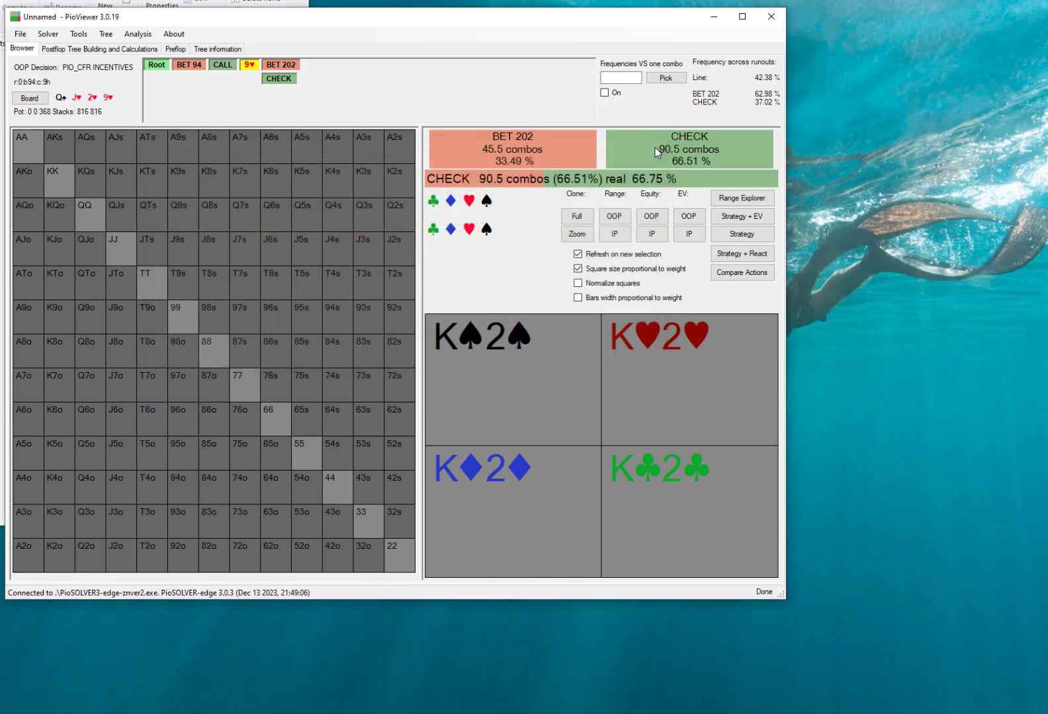